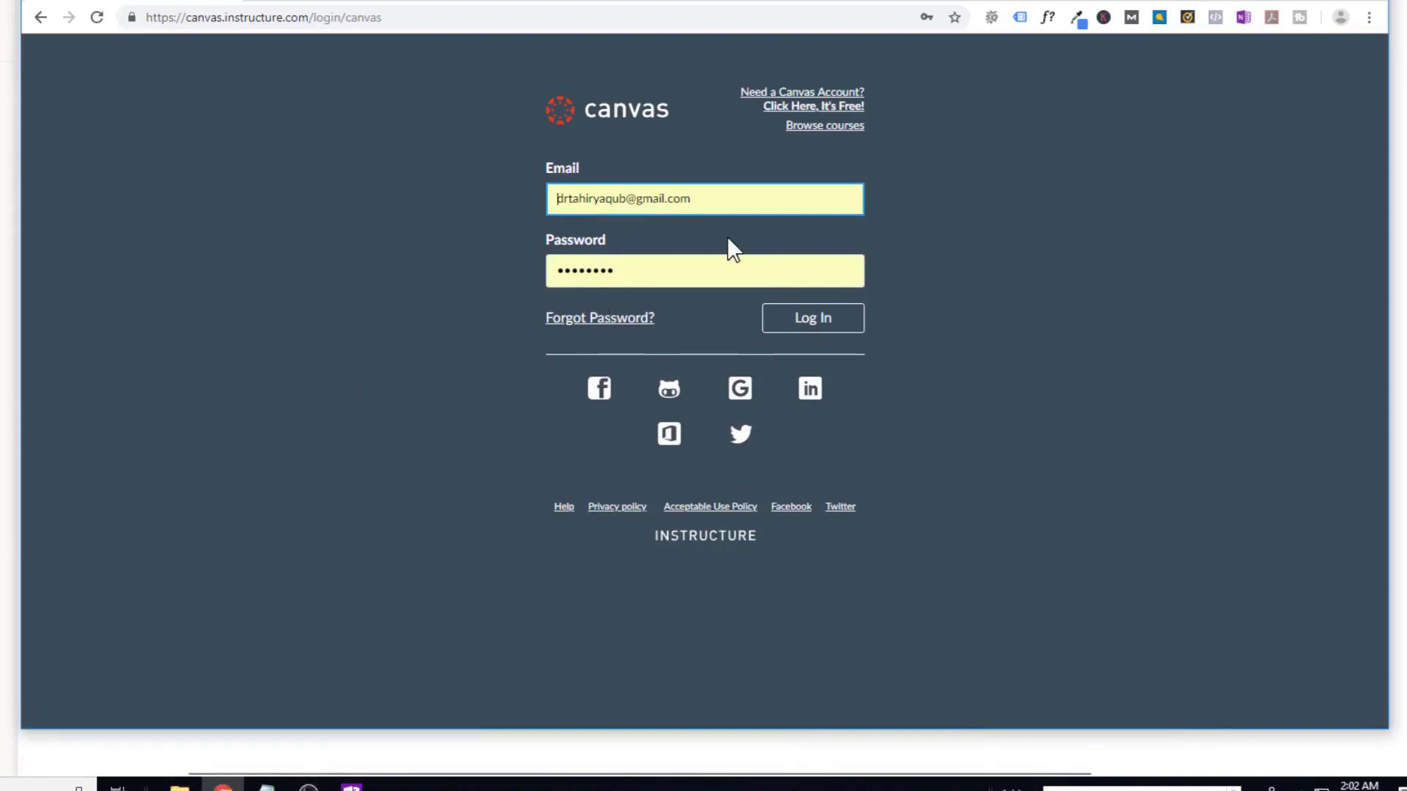
- Log in to Canvas to reach the Dashboard with Mathematics Year 7 and template cards
{"action": "left_click", "coordinate": [814, 317]}
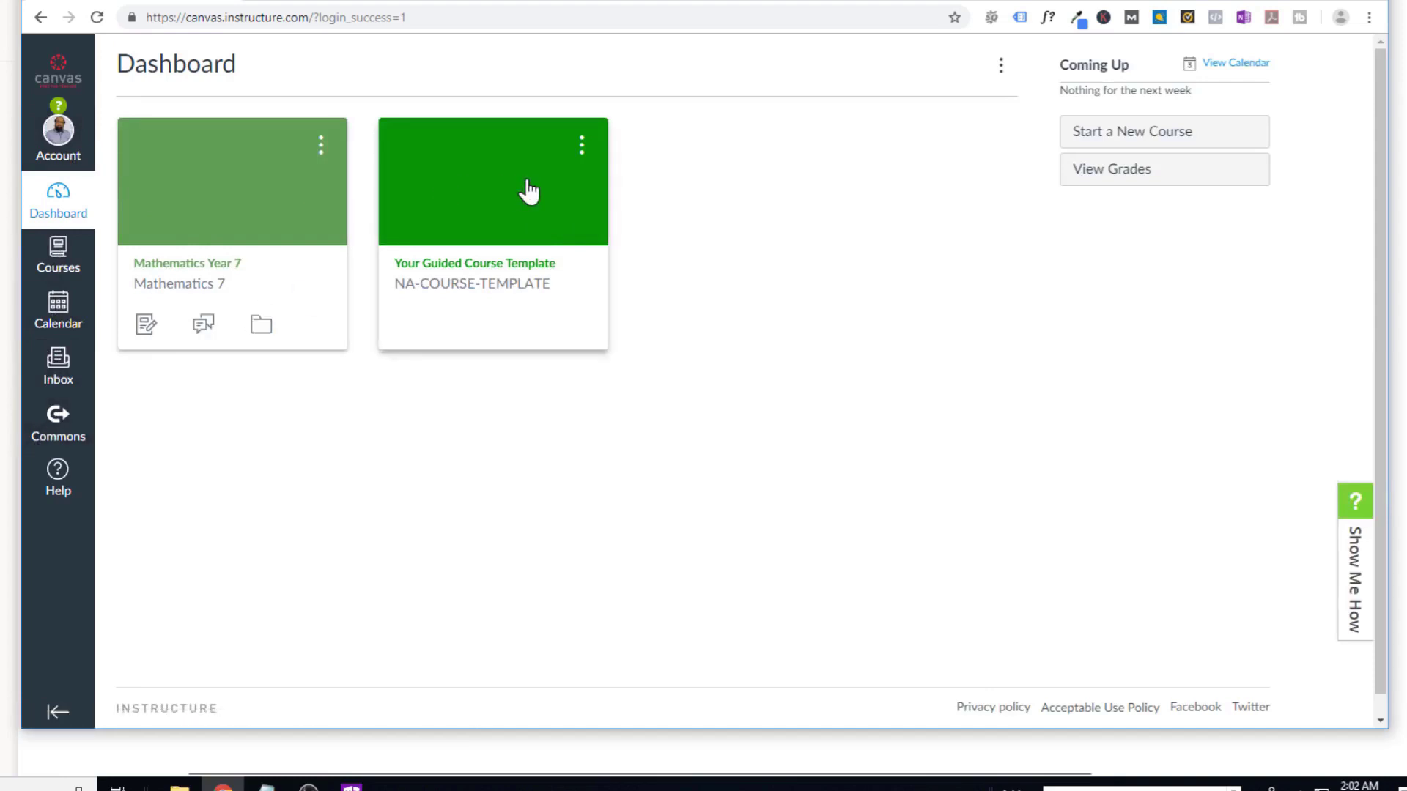
- Open the Mathematics Year 7 course card to view its home page and three modules
{"action": "left_click", "coordinate": [169, 273]}
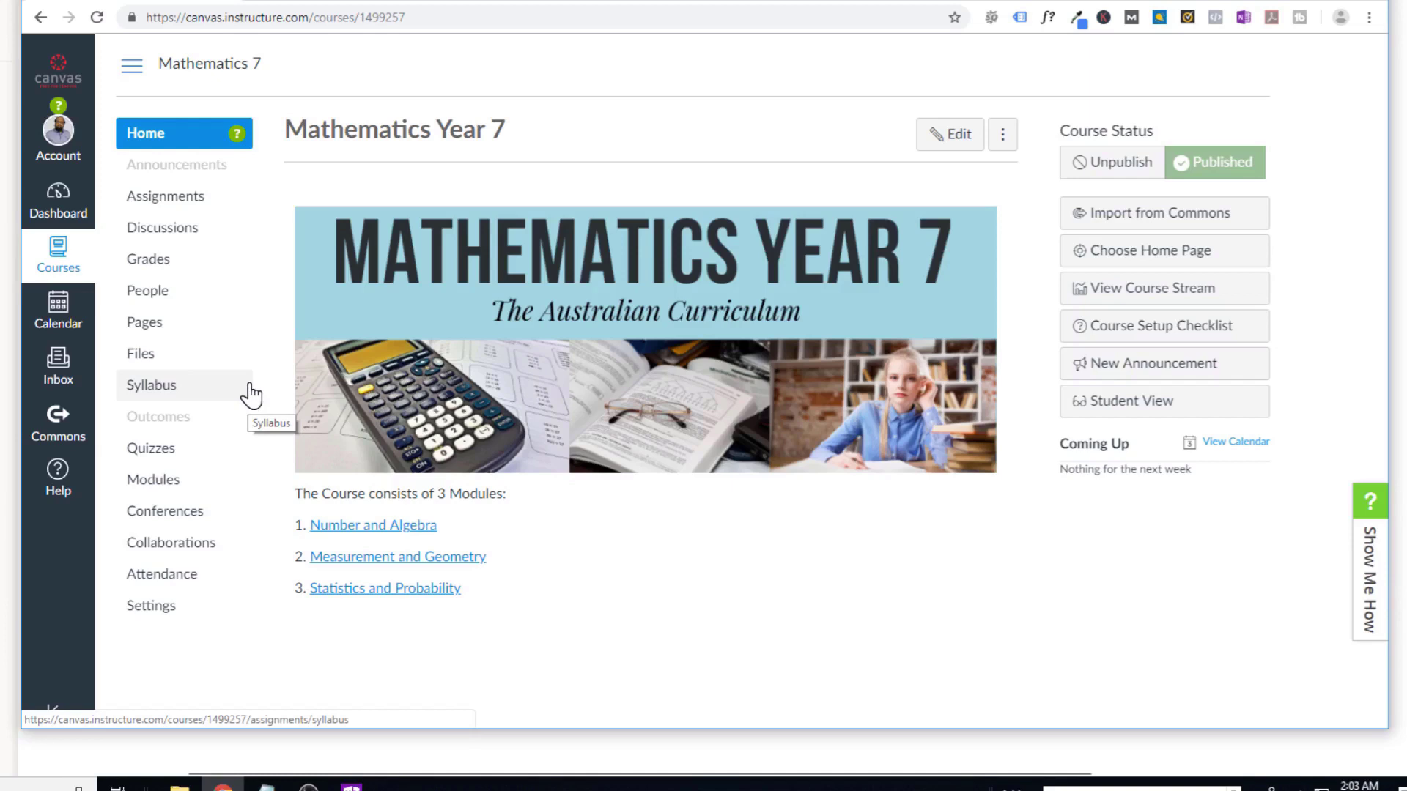
- Go from Quizzes to Manage Question Banks, listing Fractions, Geometry and NAA-Easy
{"action": "left_click", "coordinate": [154, 448]}
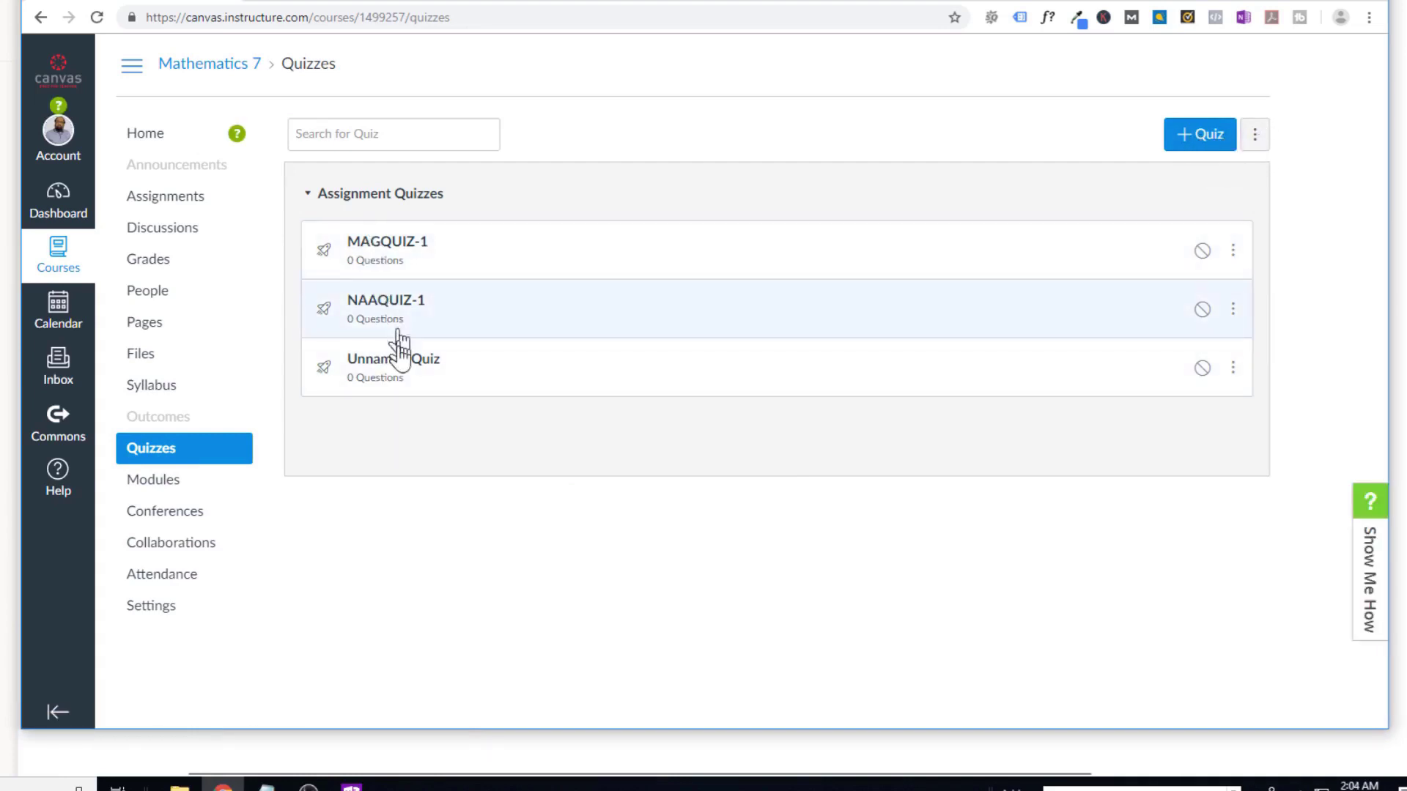
{"action": "left_click", "coordinate": [1255, 137]}
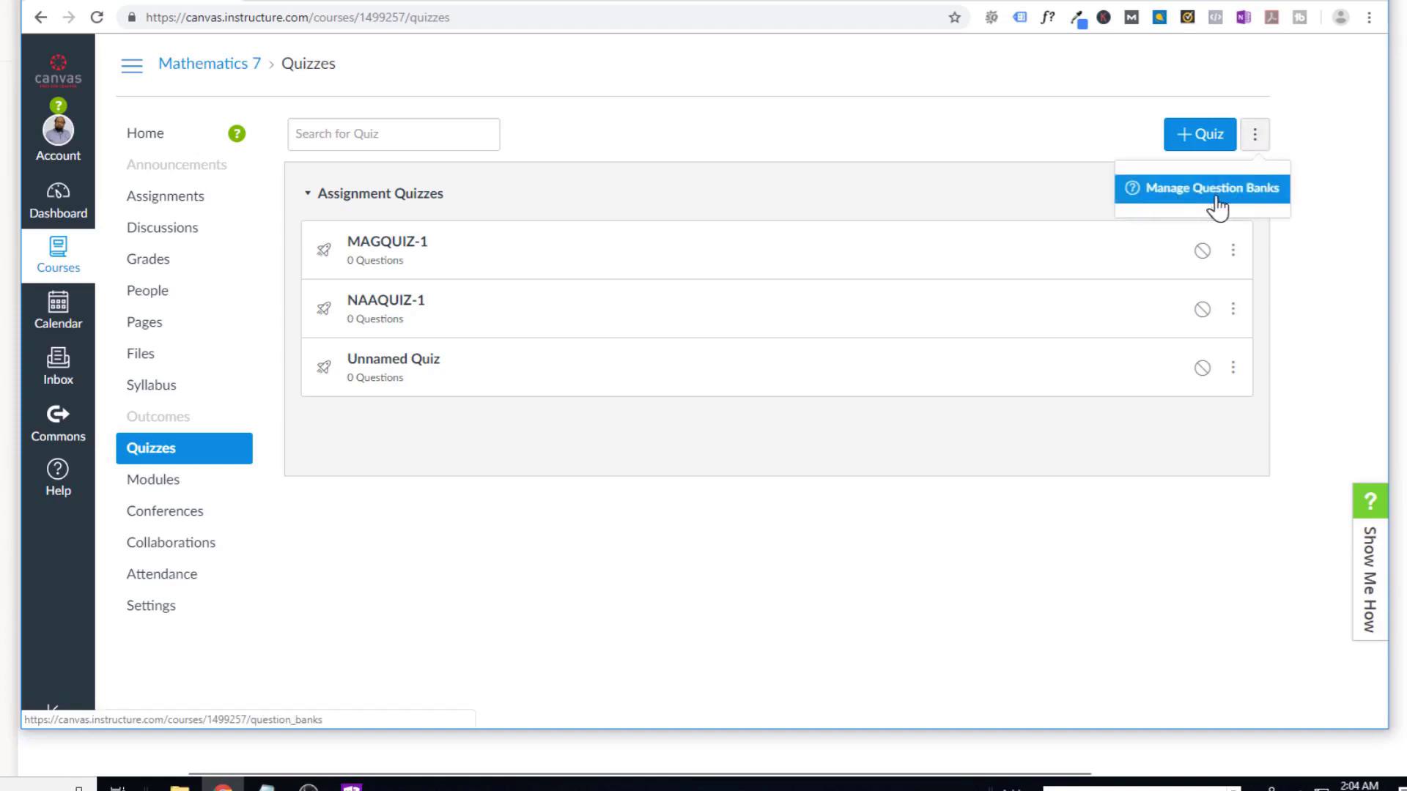
{"action": "left_click", "coordinate": [1228, 202]}
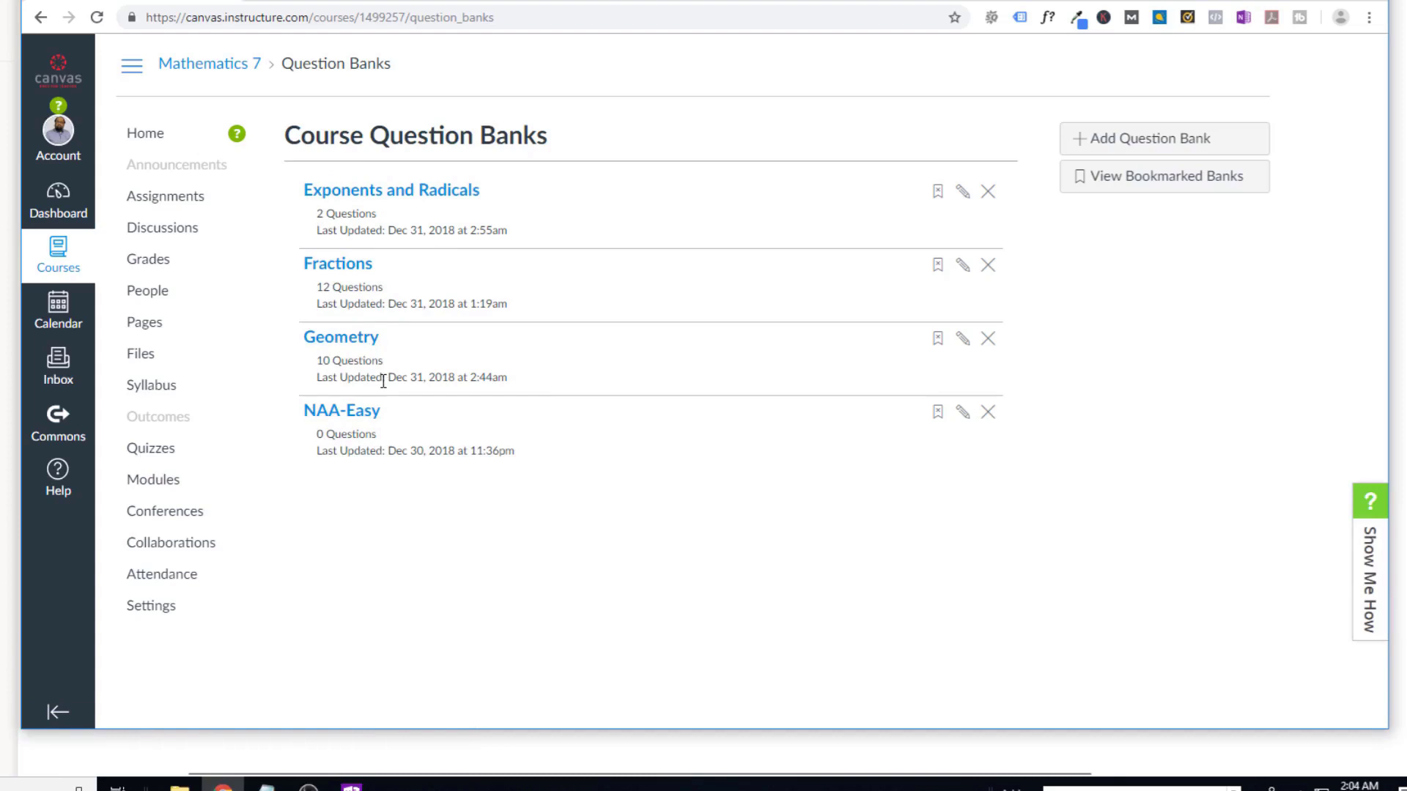
- Open the Fractions bank and browse its questions, starting with fraction addition
{"action": "left_click", "coordinate": [349, 267]}
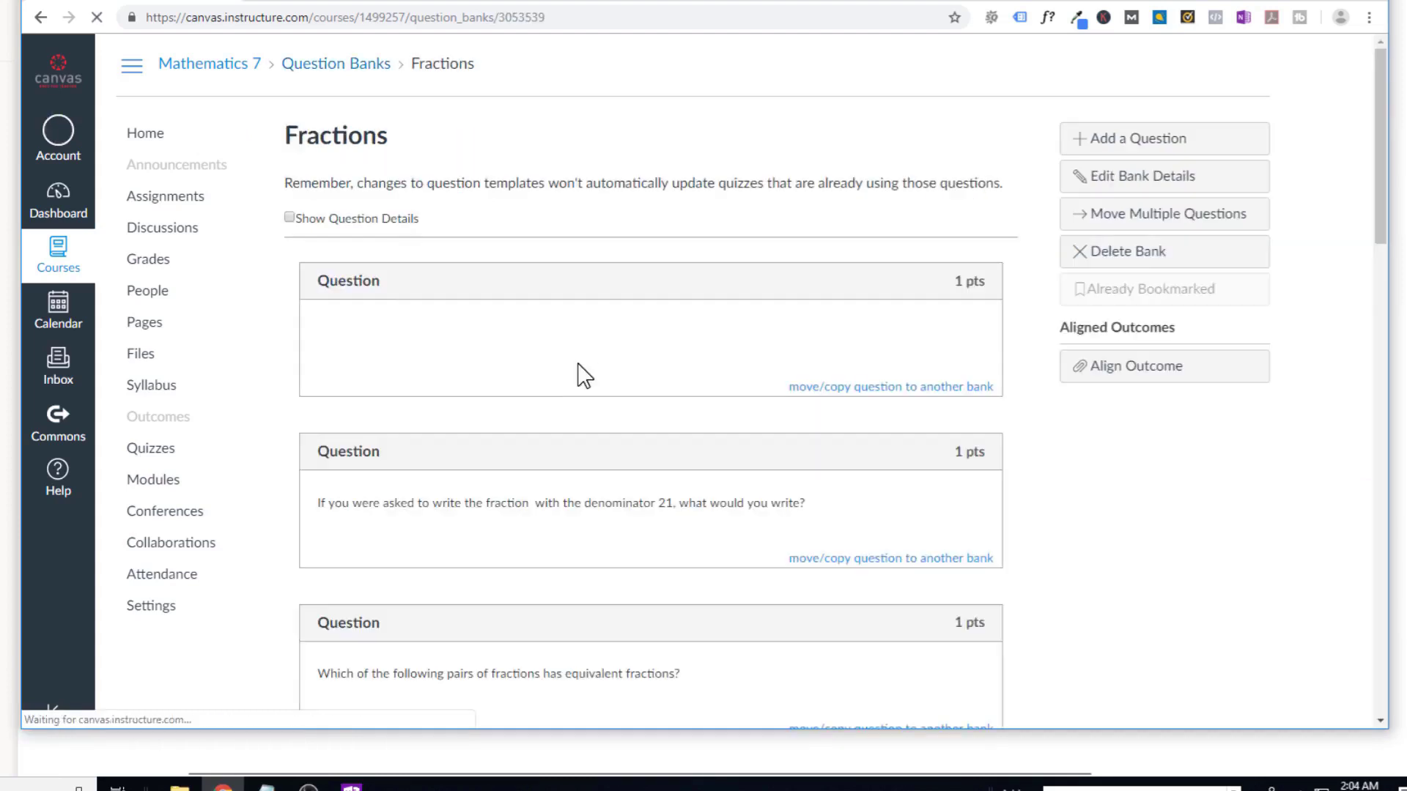
{"action": "scroll", "coordinate": [583, 369], "scroll_direction": "down", "scroll_amount": 2}
{"action": "scroll", "coordinate": [584, 370], "scroll_direction": "down", "scroll_amount": 2}
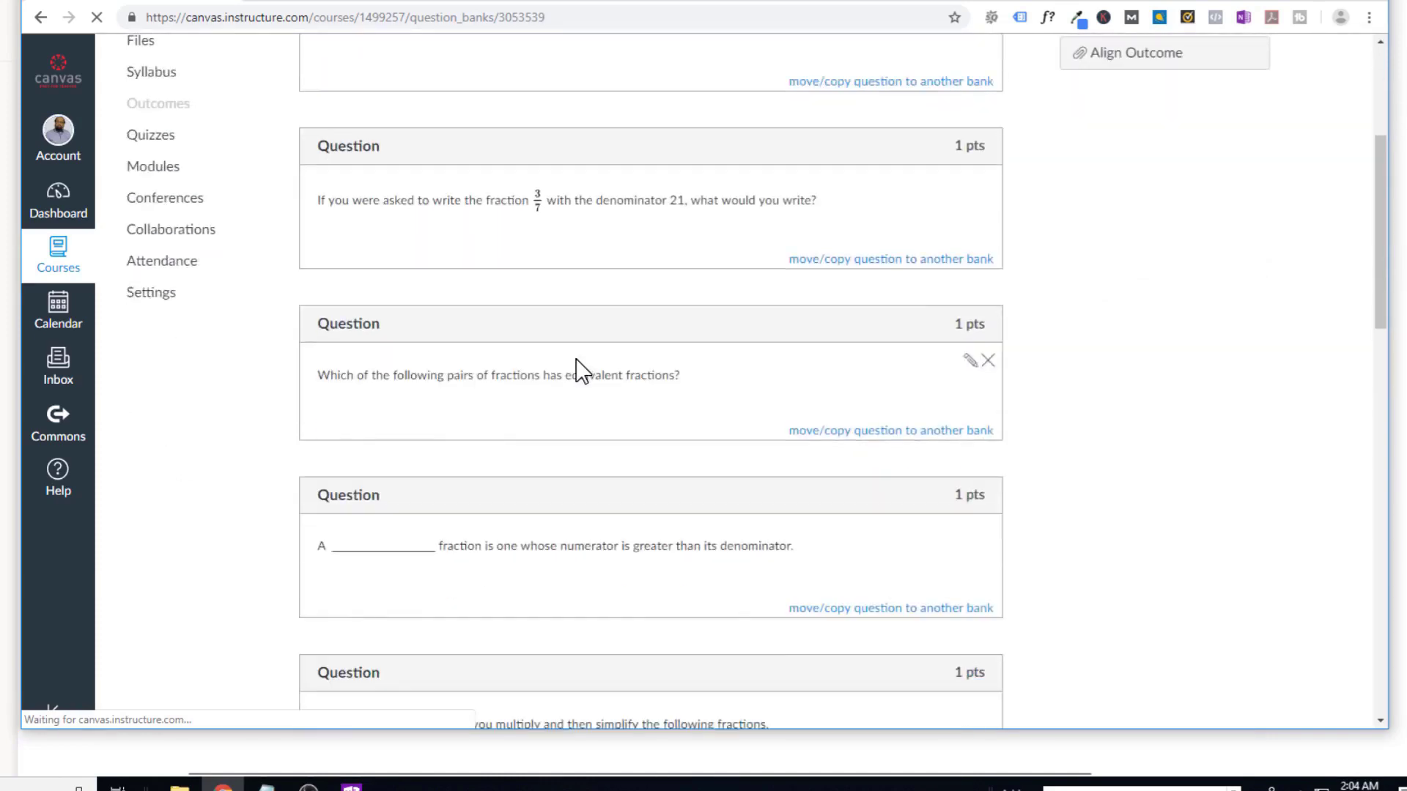
{"action": "scroll", "coordinate": [583, 369], "scroll_direction": "down", "scroll_amount": 2}
{"action": "scroll", "coordinate": [582, 370], "scroll_direction": "up", "scroll_amount": 2}
{"action": "scroll", "coordinate": [582, 369], "scroll_direction": "up", "scroll_amount": 3}
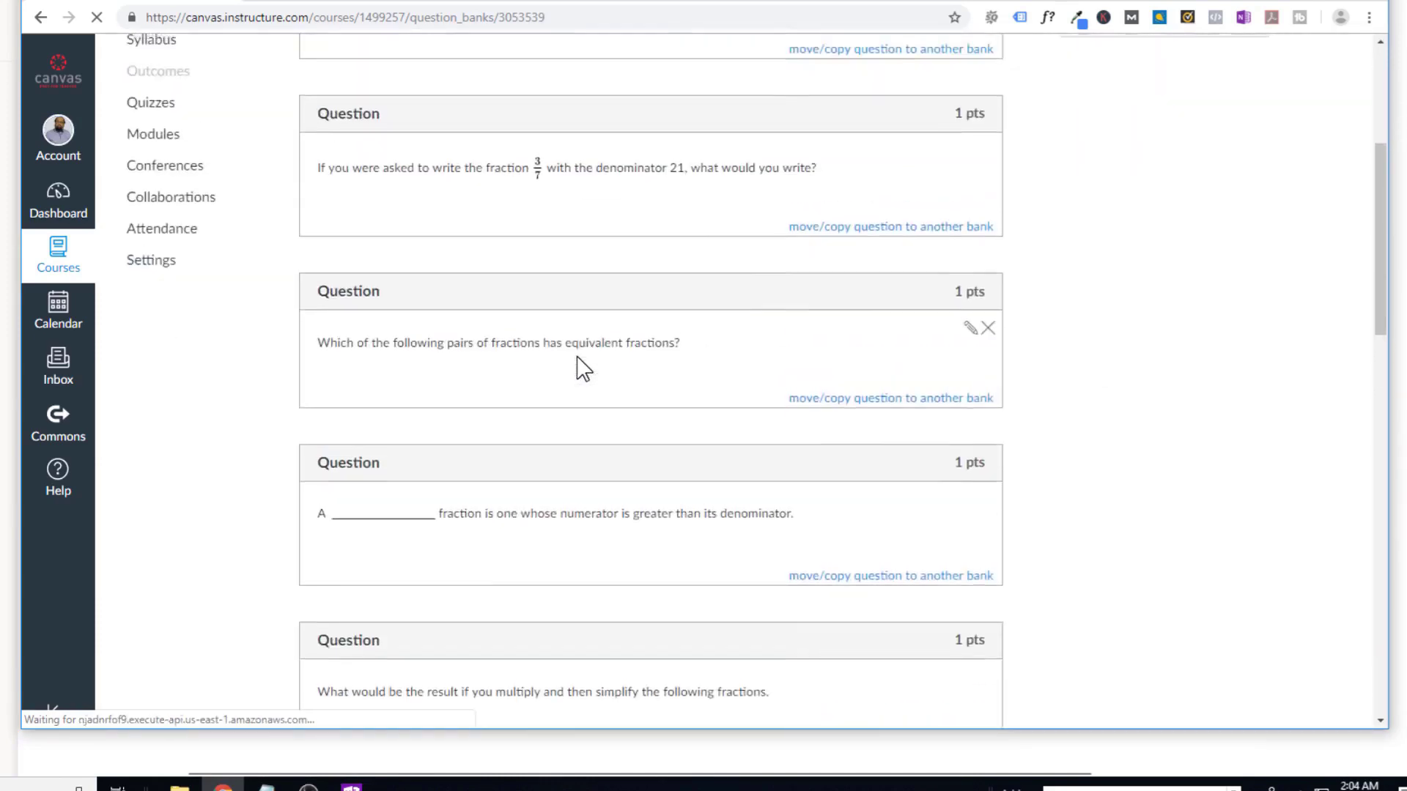
{"action": "scroll", "coordinate": [583, 369], "scroll_direction": "up", "scroll_amount": 3}
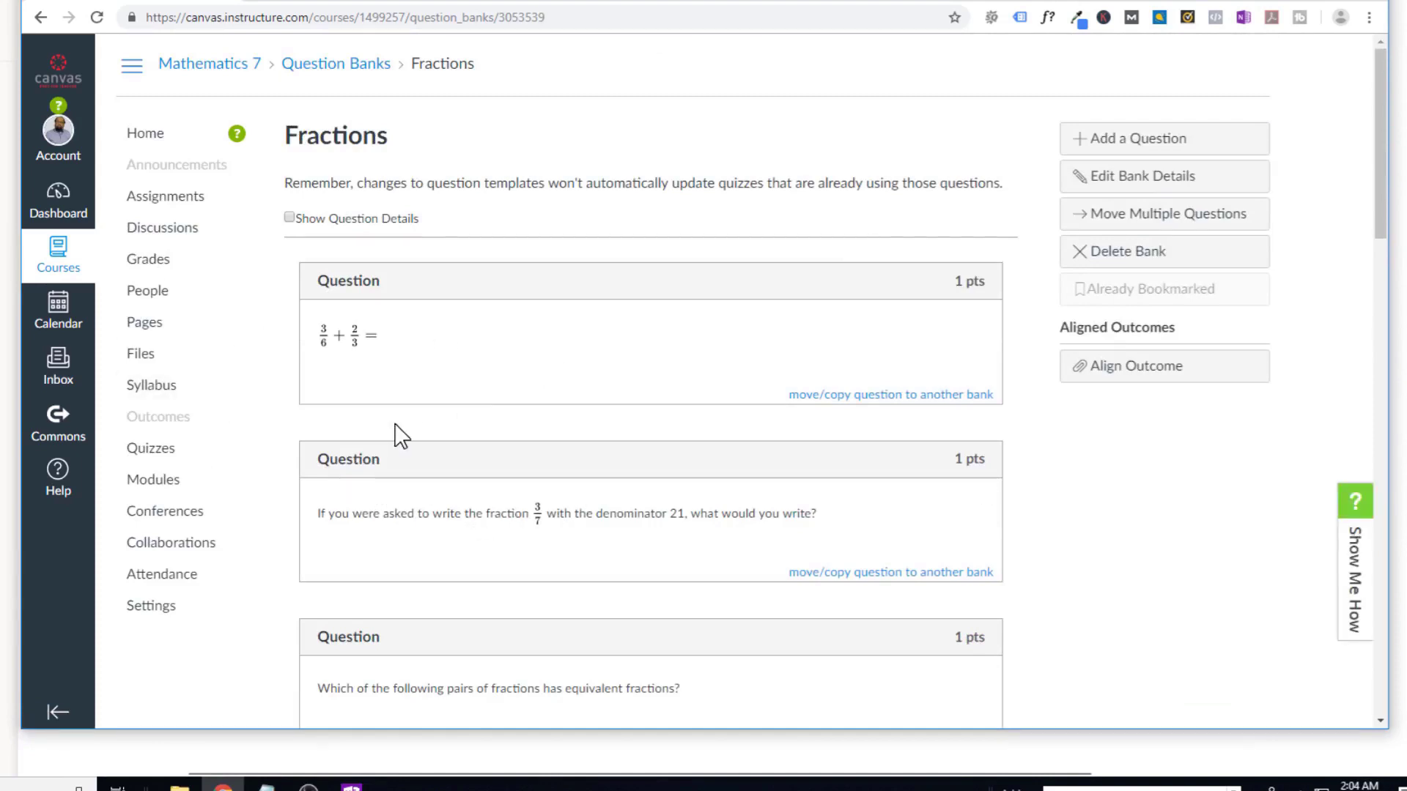
- Edit NAAQUIZ-1 and review its graded quiz details, still unpublished at zero points
{"action": "left_click", "coordinate": [151, 449]}
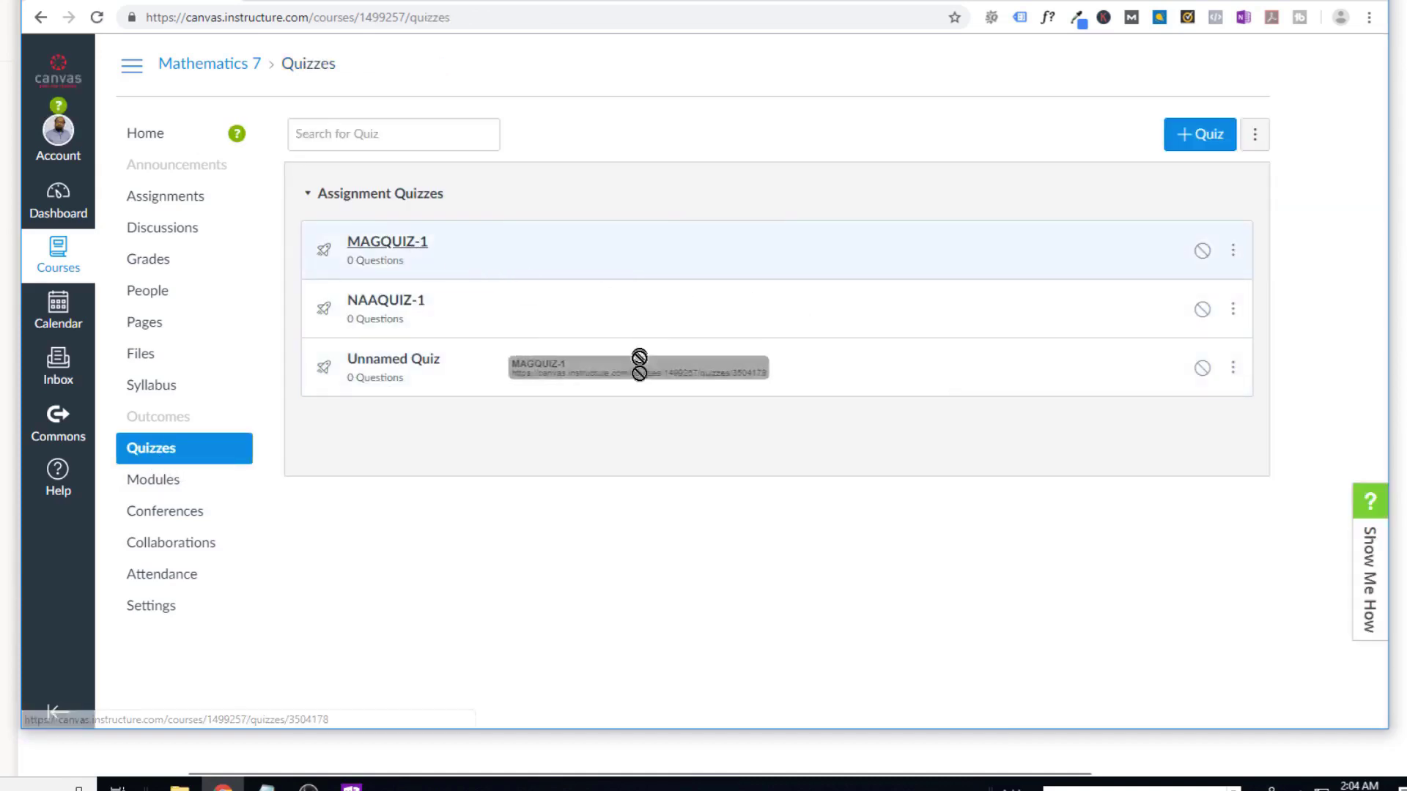
{"action": "left_click", "coordinate": [385, 300]}
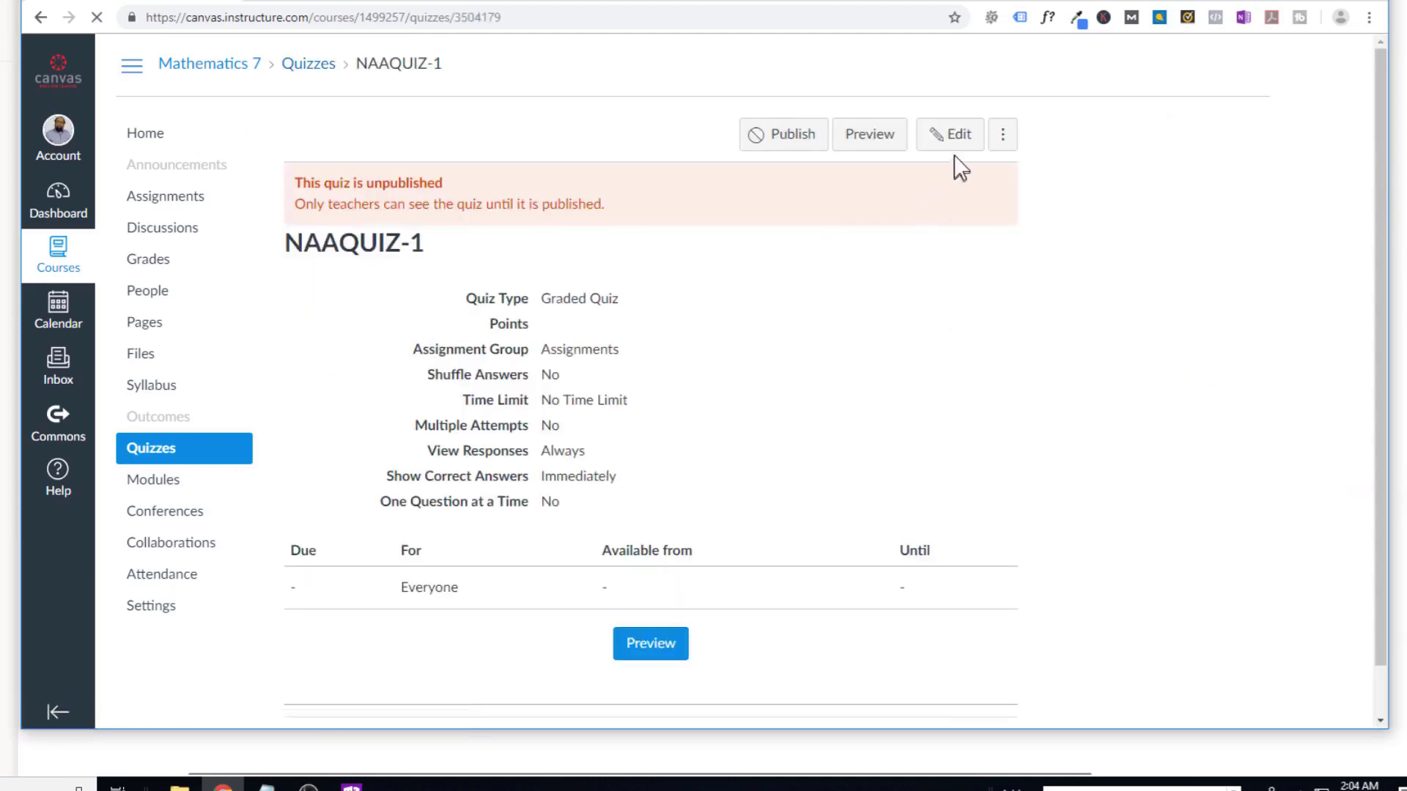
{"action": "left_click", "coordinate": [958, 134]}
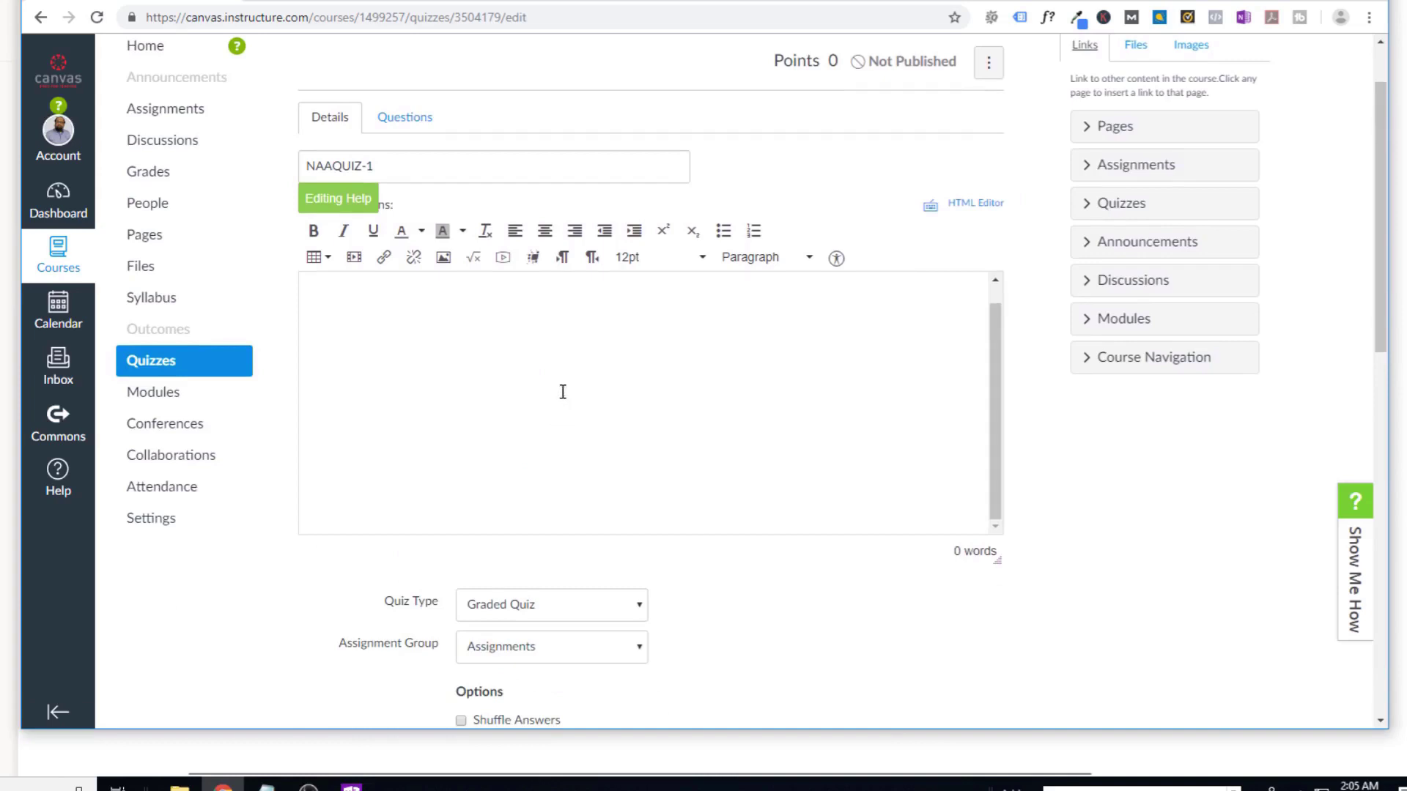
{"action": "scroll", "coordinate": [562, 391], "scroll_direction": "down", "scroll_amount": 3}
{"action": "scroll", "coordinate": [562, 392], "scroll_direction": "down", "scroll_amount": 1}
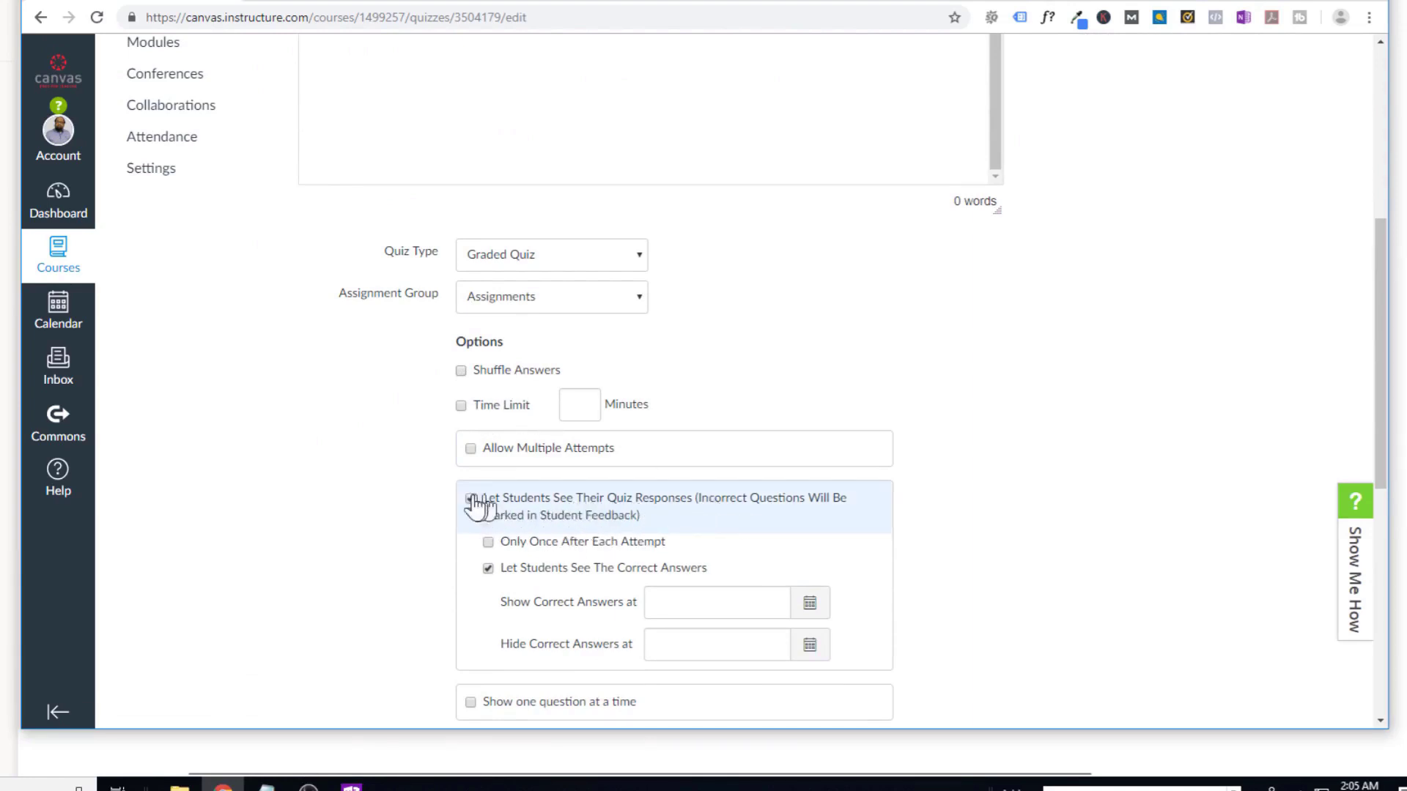
{"action": "scroll", "coordinate": [649, 501], "scroll_direction": "up", "scroll_amount": 3}
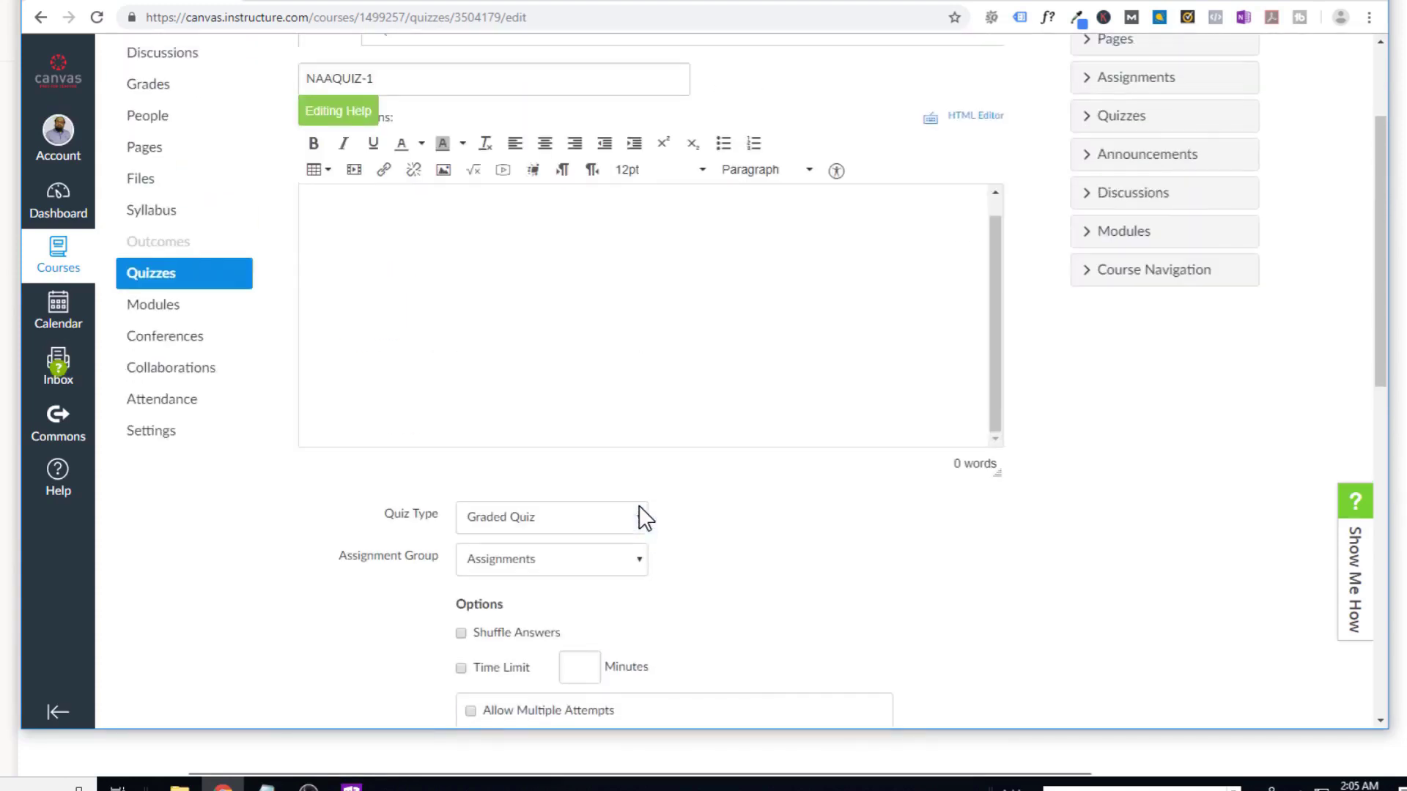
{"action": "scroll", "coordinate": [483, 287], "scroll_direction": "up", "scroll_amount": 3}
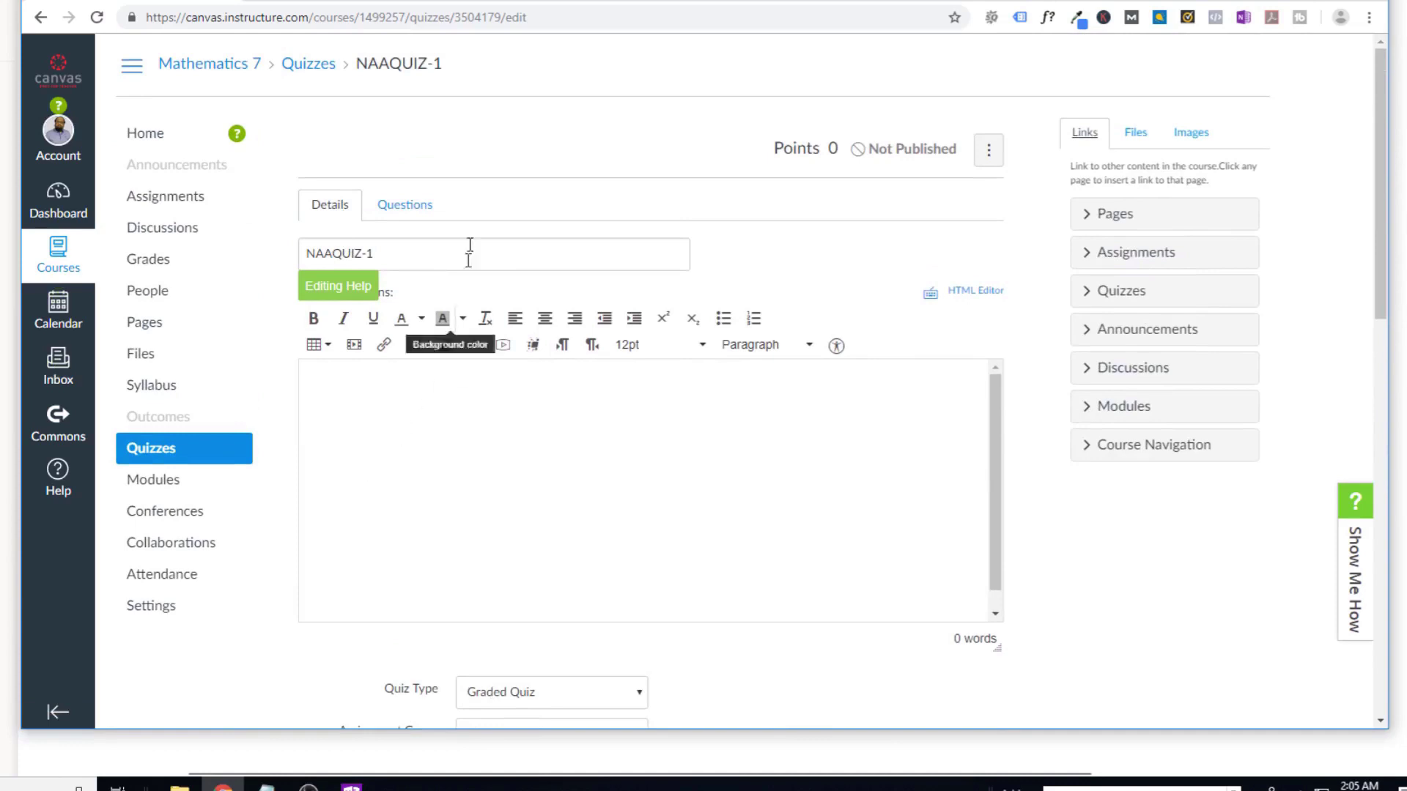
- Add two fraction questions from the Fractions bank to NAAQUIZ-1, totalling 2 points
{"action": "left_click", "coordinate": [413, 216]}
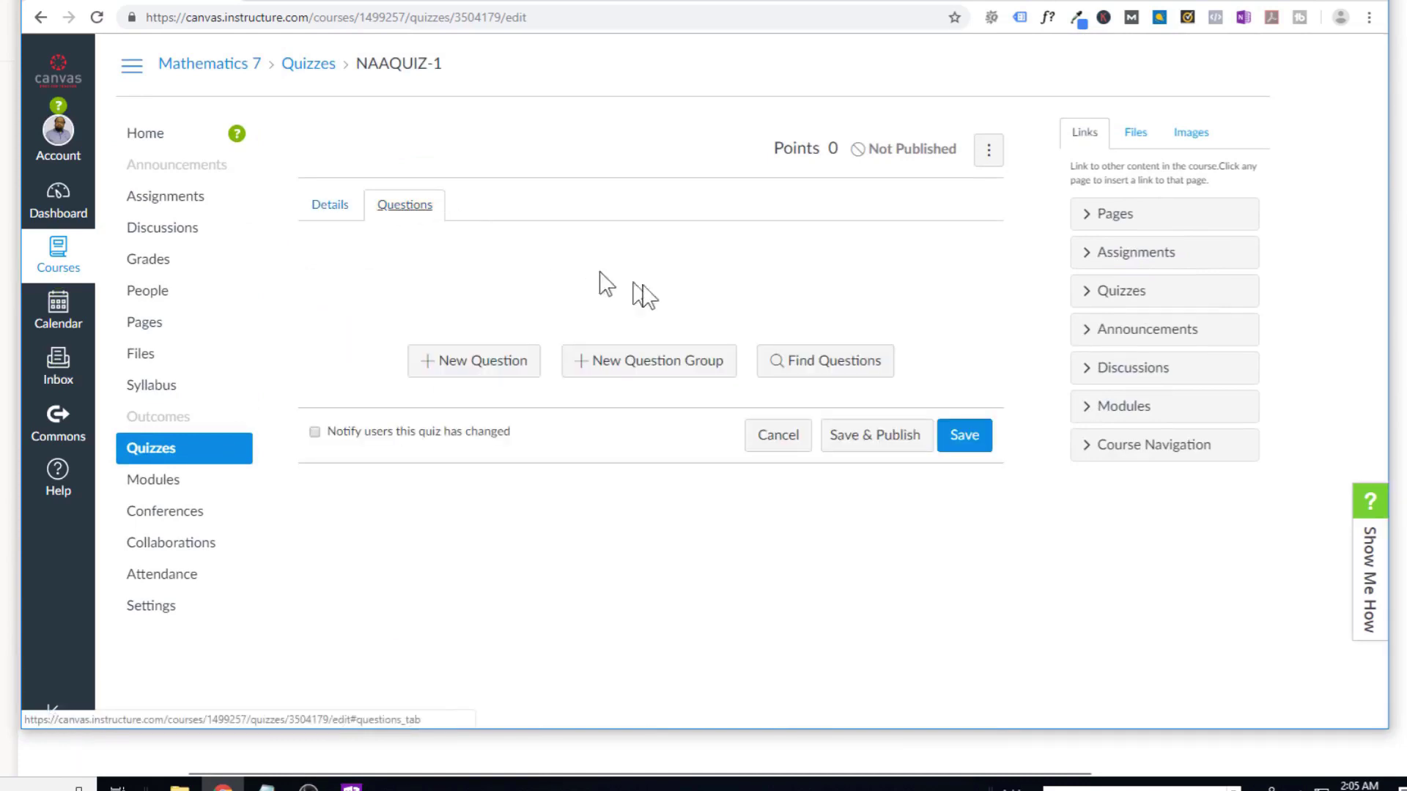
{"action": "left_click", "coordinate": [822, 363]}
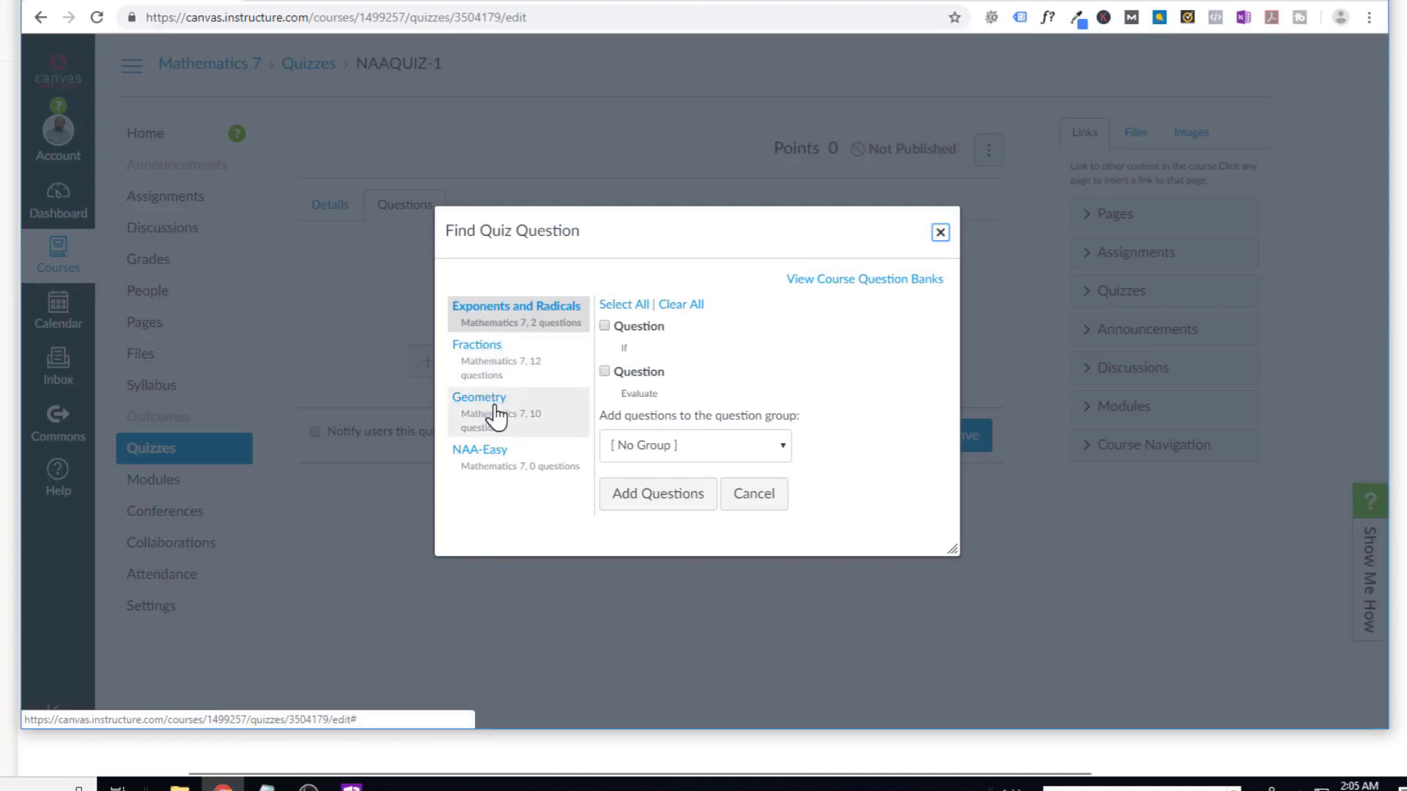
{"action": "left_click", "coordinate": [481, 354]}
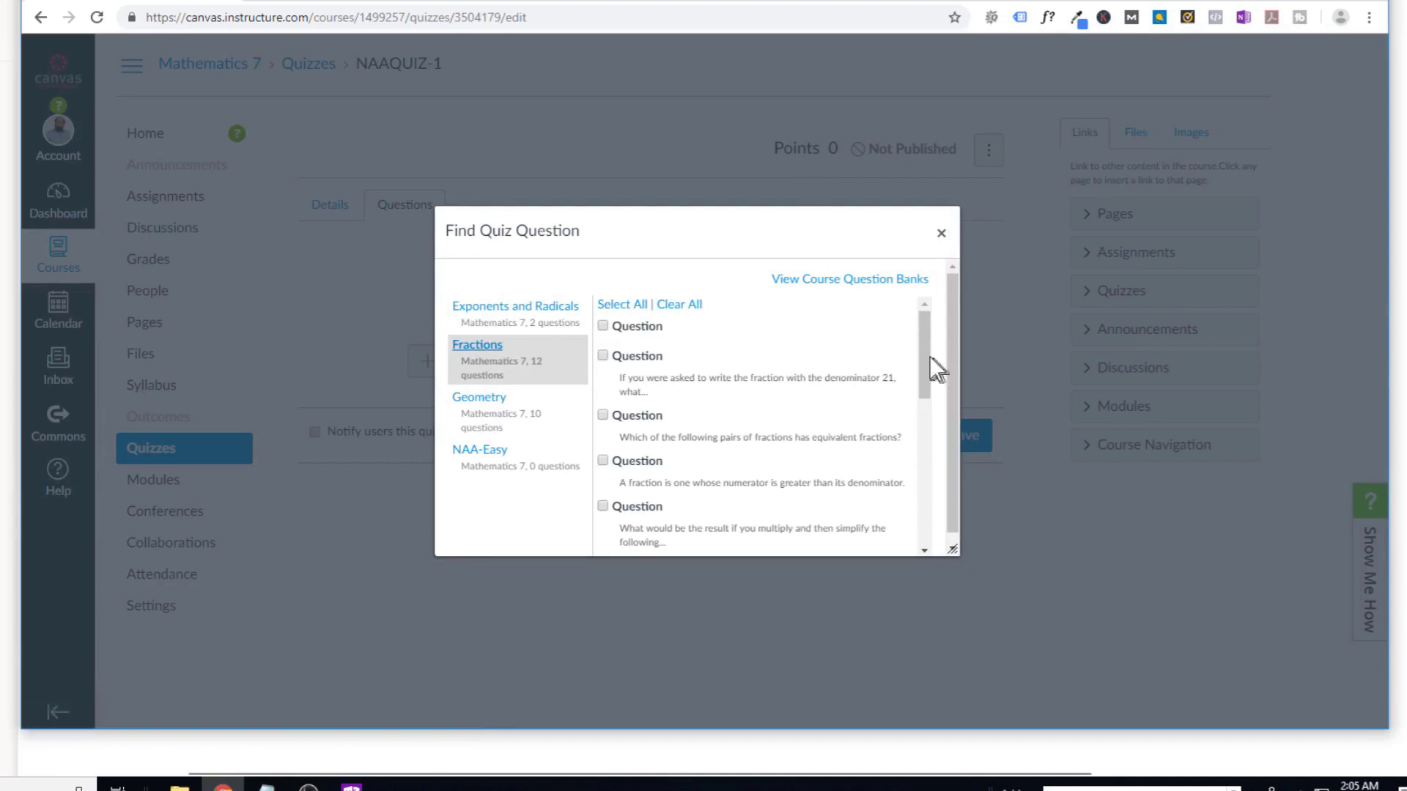
{"action": "scroll", "coordinate": [928, 355], "scroll_direction": "down", "scroll_amount": 3}
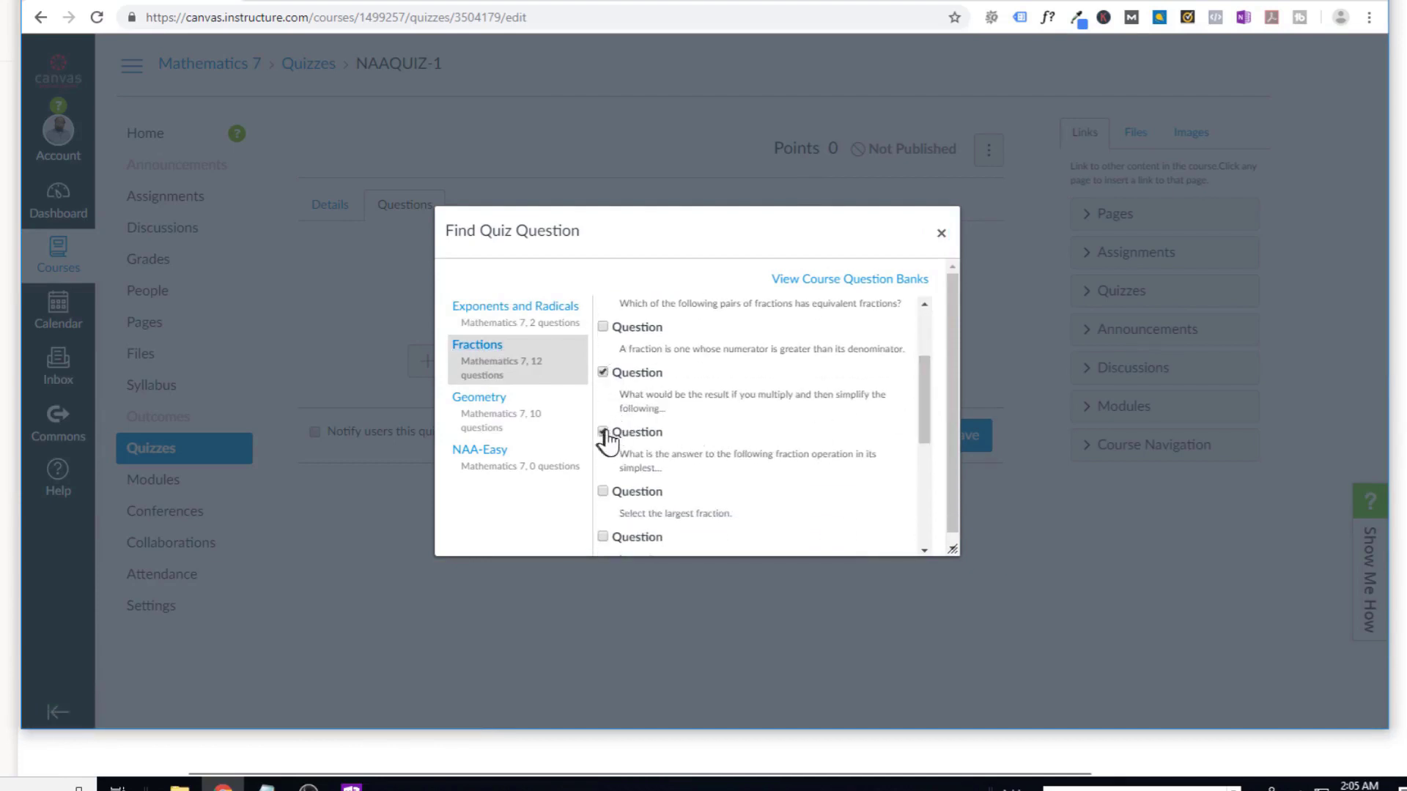
{"action": "left_click_drag", "start_coordinate": [925, 396], "coordinate": [920, 507]}
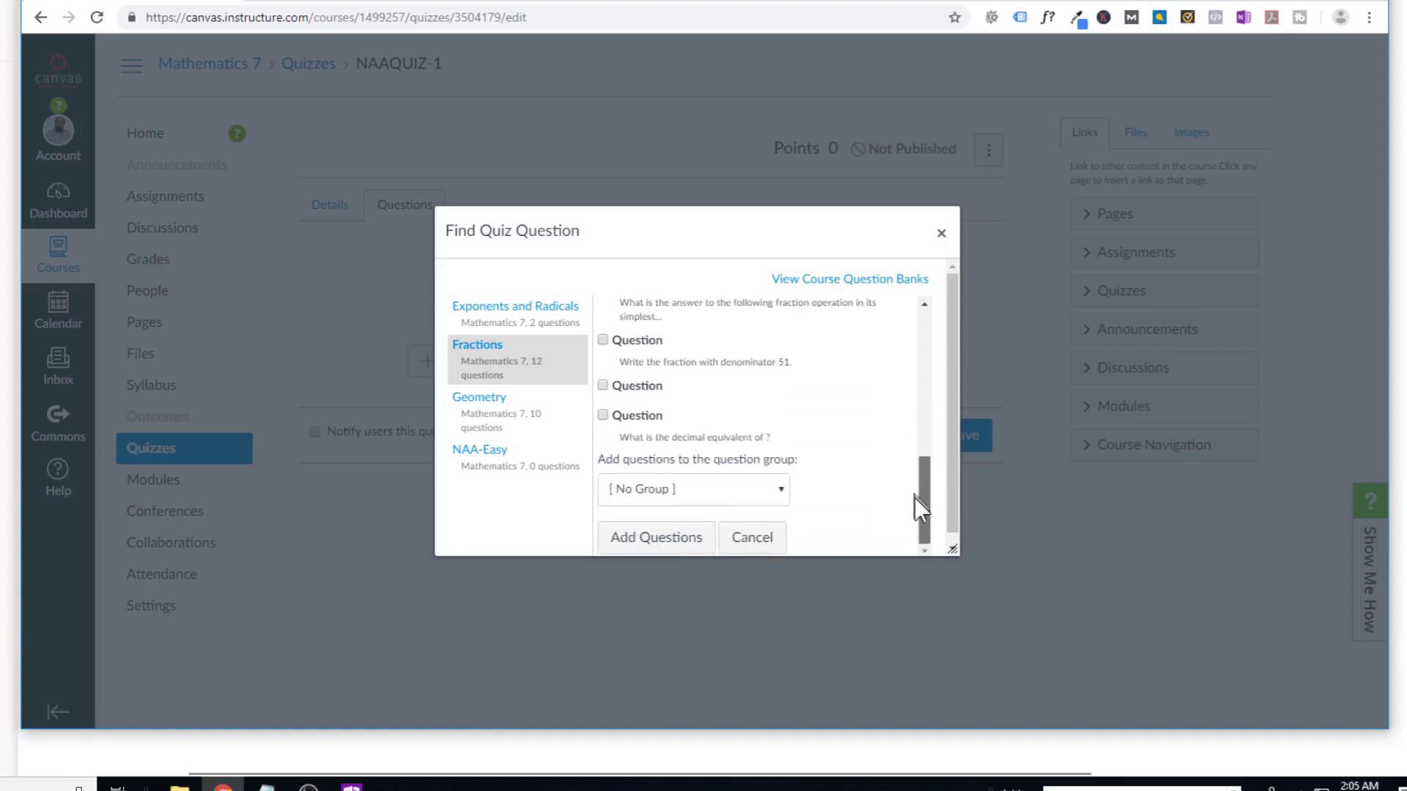
{"action": "left_click", "coordinate": [658, 541]}
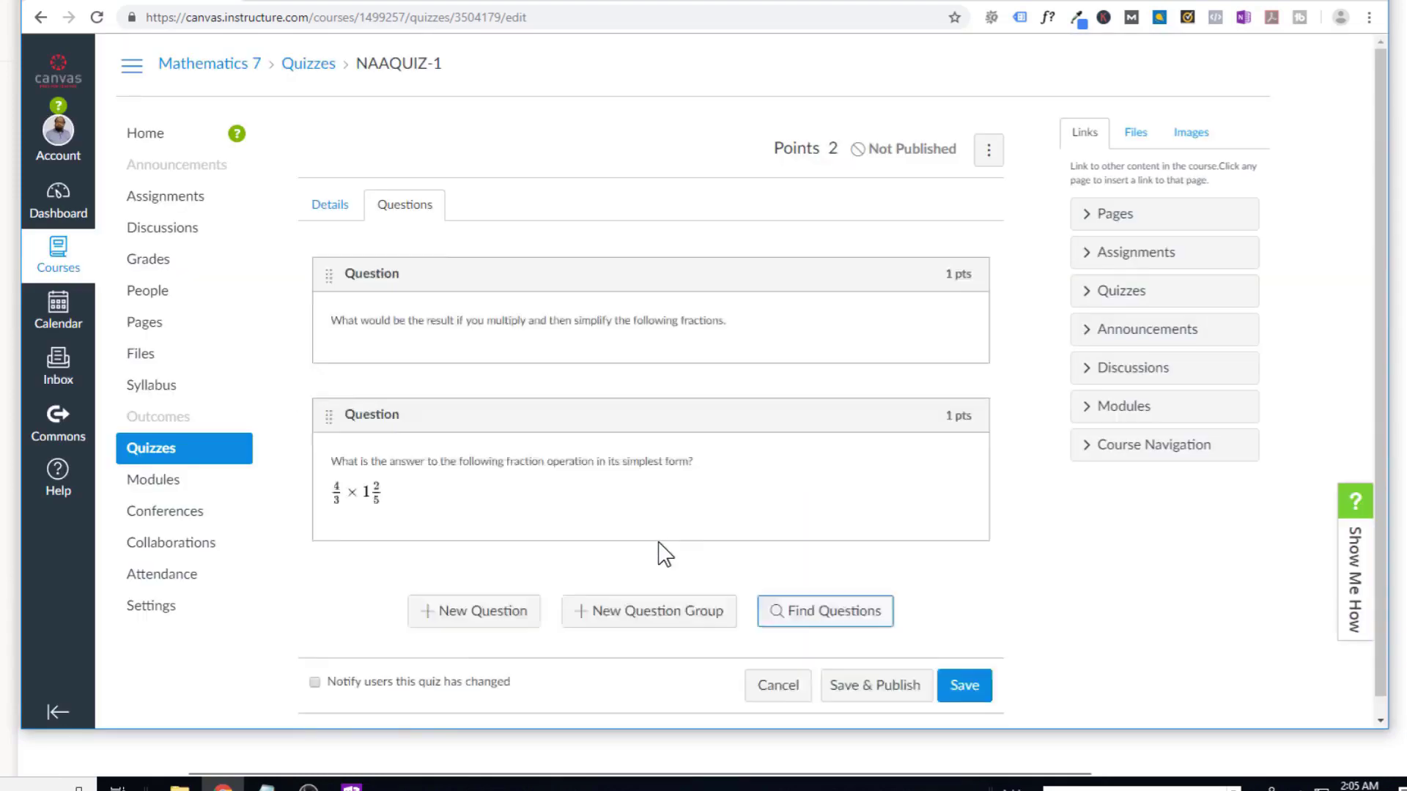
{"action": "mouse_move", "coordinate": [651, 360]}
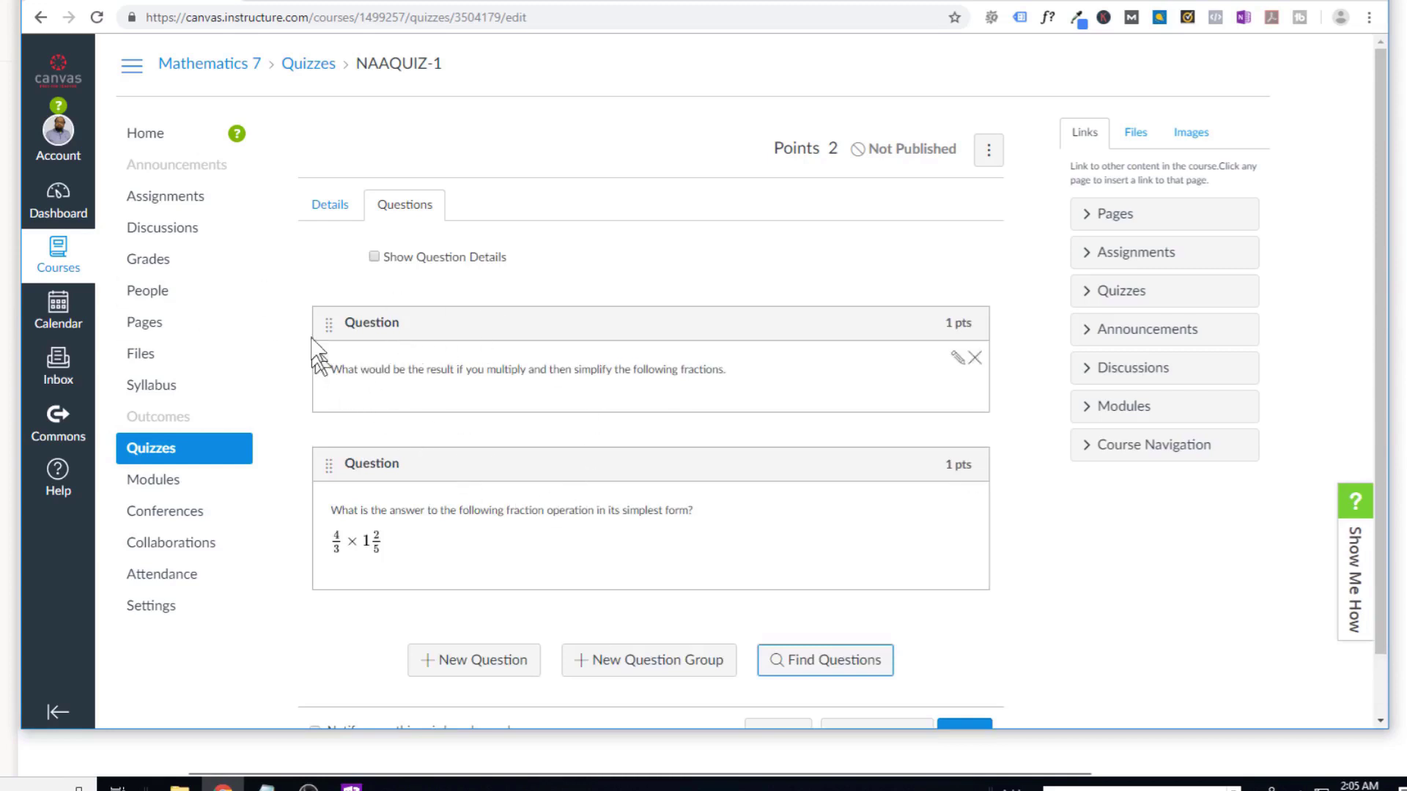
{"action": "scroll", "coordinate": [759, 435], "scroll_direction": "down", "scroll_amount": 2}
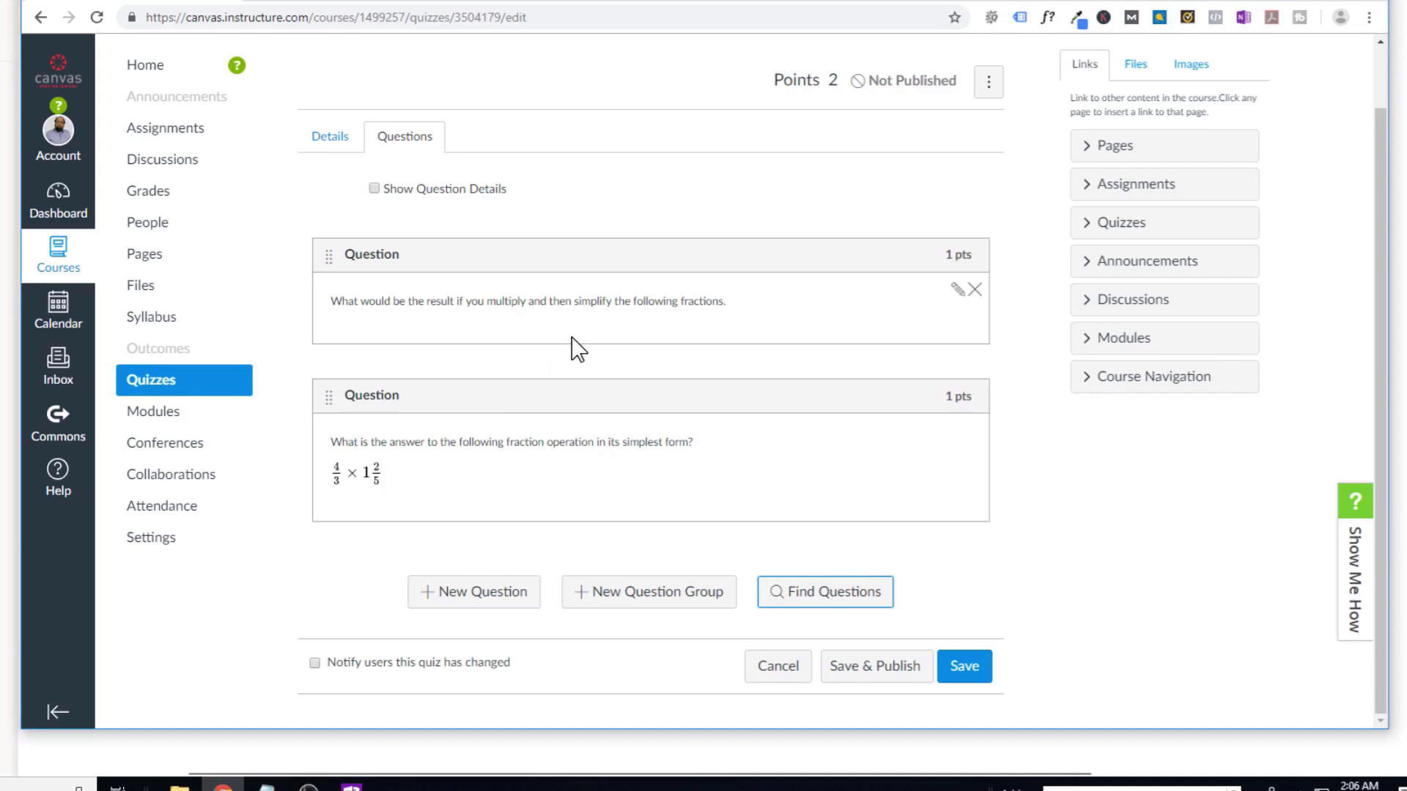
{"action": "scroll", "coordinate": [579, 348], "scroll_direction": "up", "scroll_amount": 1}
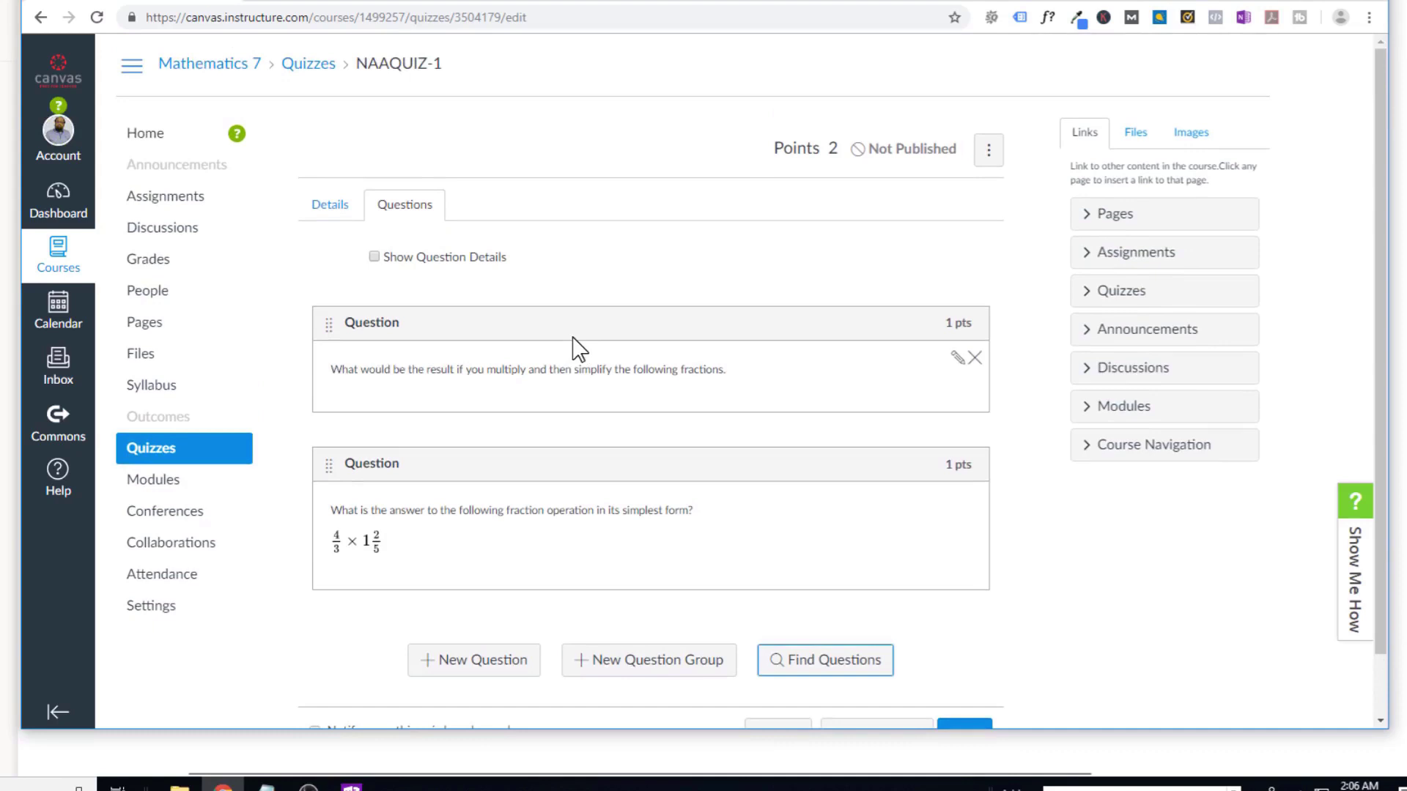
- View Conferences and the Attendance roll call, then the three-module Modules page
{"action": "left_click", "coordinate": [182, 522]}
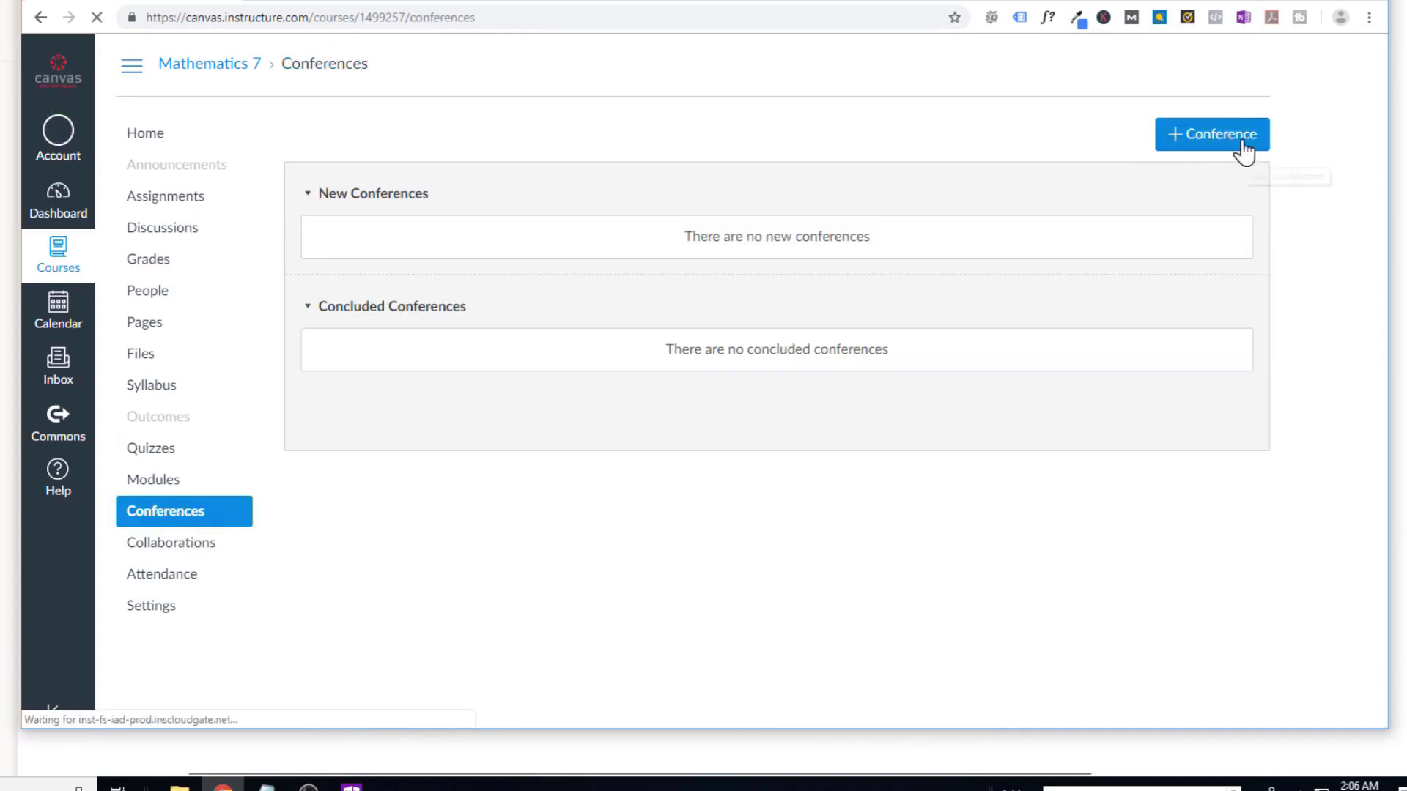
{"action": "left_click", "coordinate": [151, 589]}
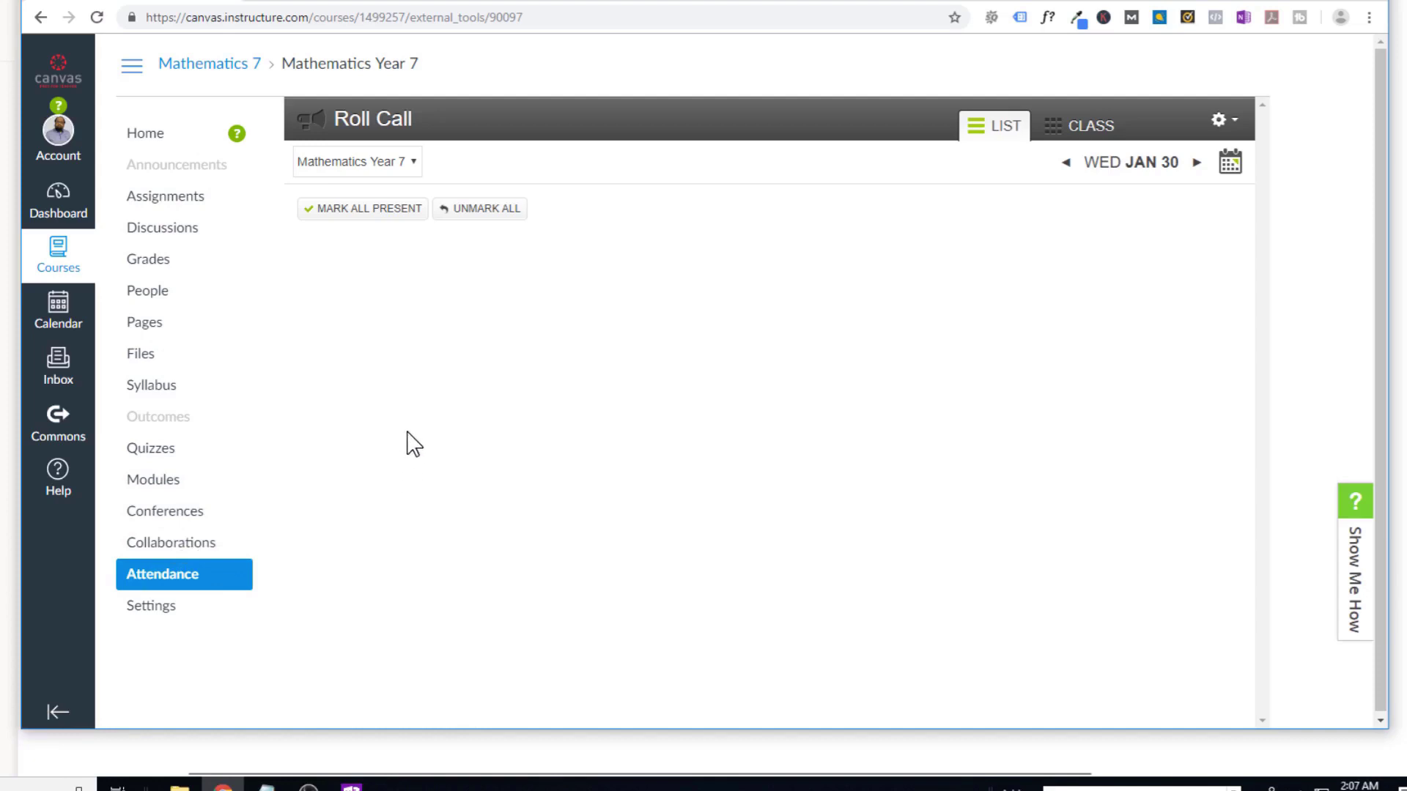
{"action": "left_click", "coordinate": [155, 482]}
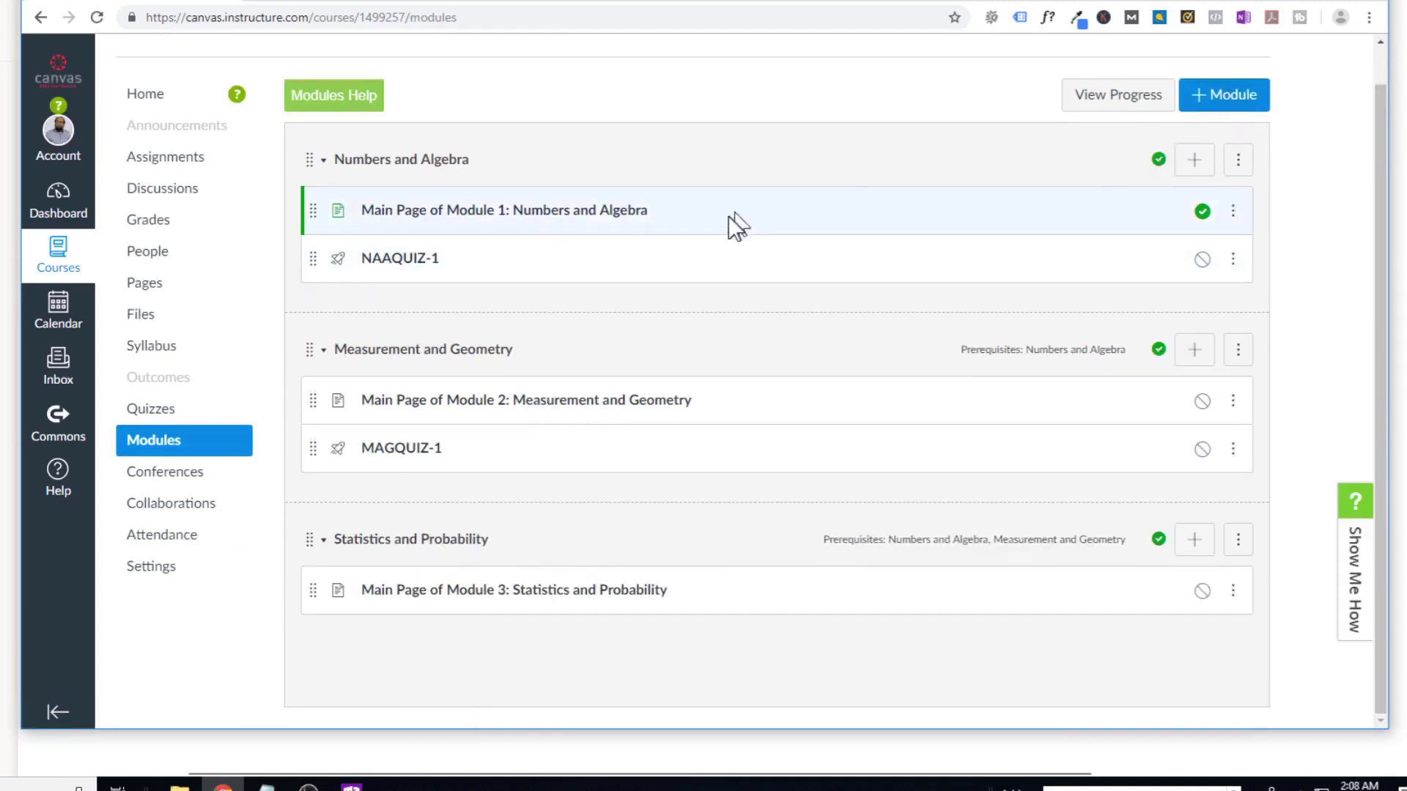
- View the Module 1: Numbers and Algebra main page and its lesson videos, then return Home
{"action": "left_click", "coordinate": [566, 218]}
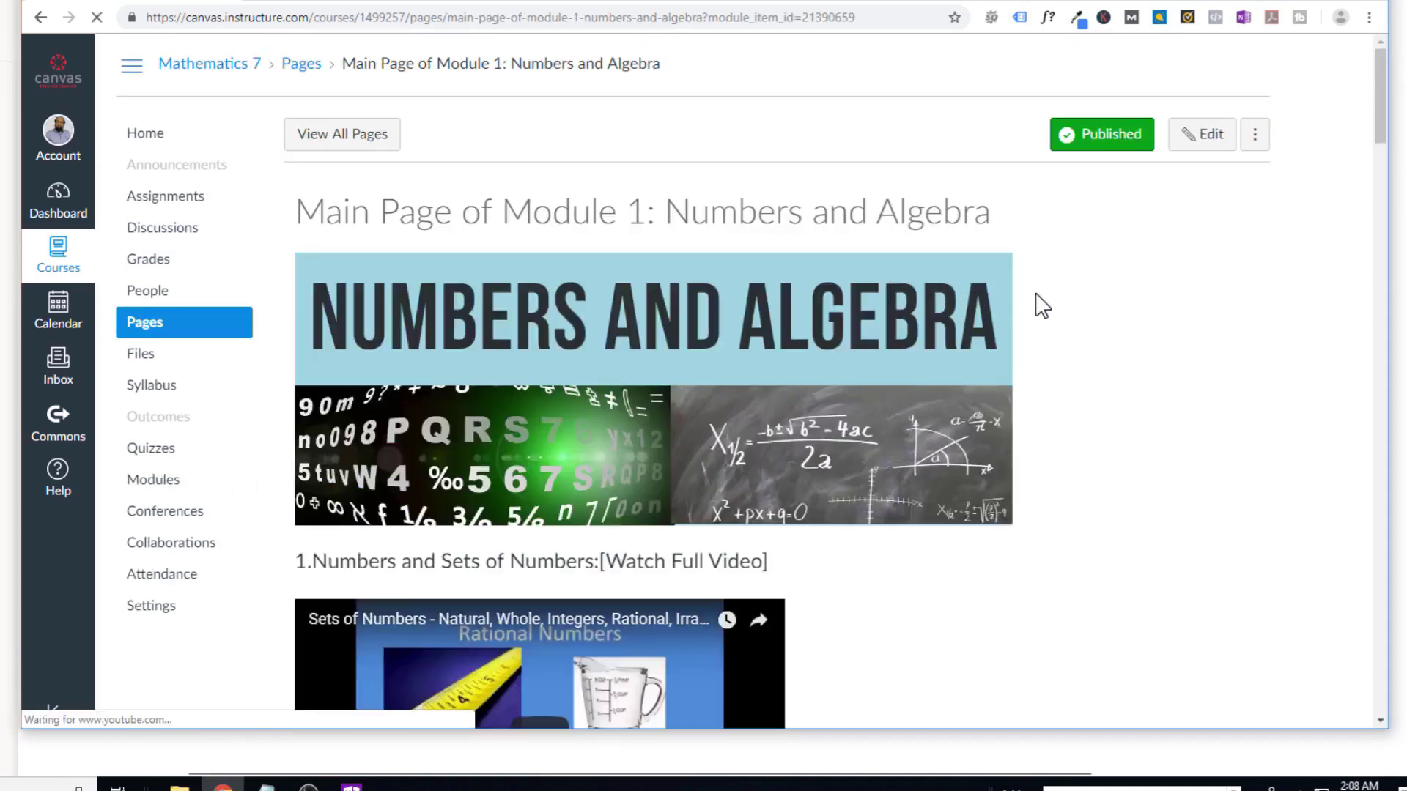
{"action": "scroll", "coordinate": [1043, 305], "scroll_direction": "down", "scroll_amount": 2}
{"action": "scroll", "coordinate": [1042, 306], "scroll_direction": "down", "scroll_amount": 1}
{"action": "scroll", "coordinate": [1042, 306], "scroll_direction": "up", "scroll_amount": 1}
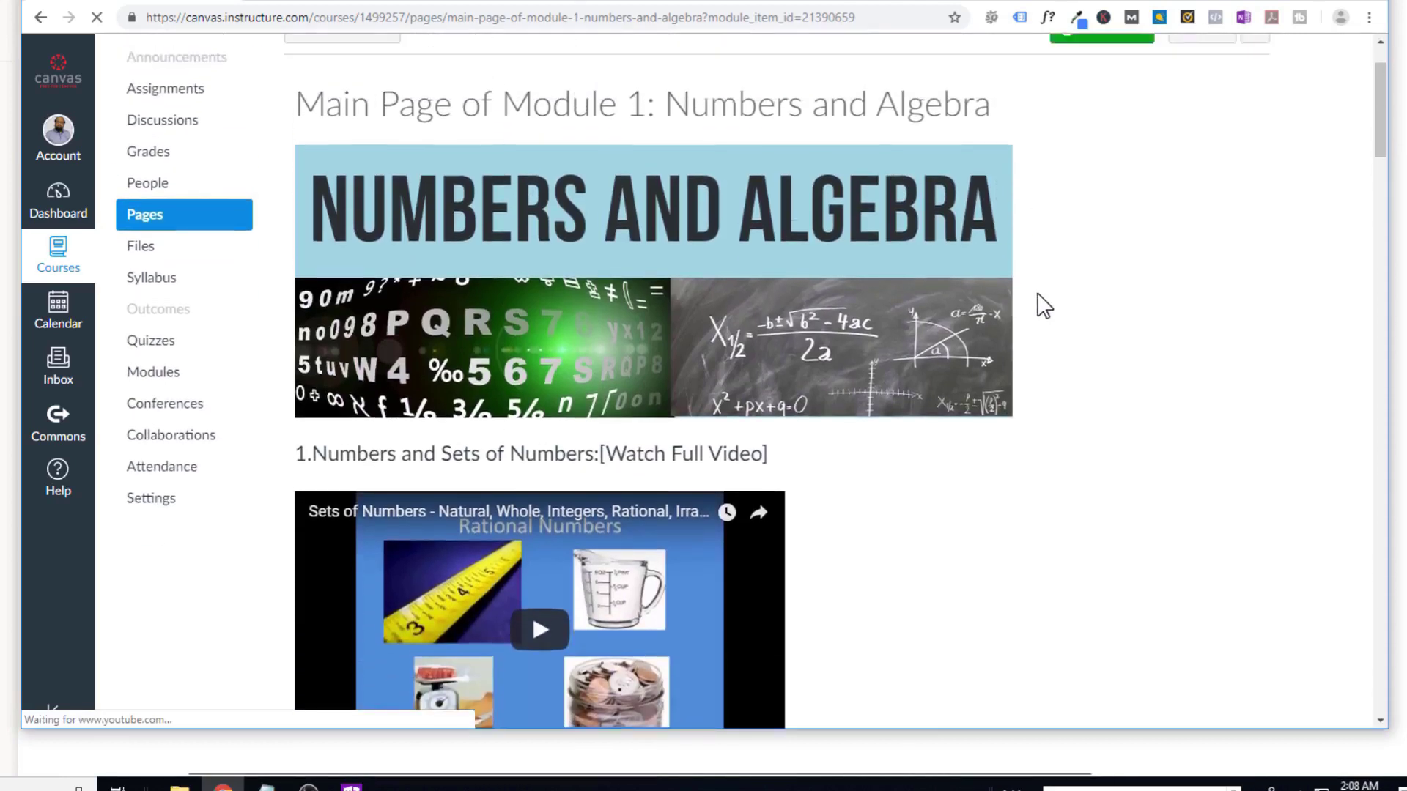
{"action": "scroll", "coordinate": [1042, 306], "scroll_direction": "up", "scroll_amount": 1}
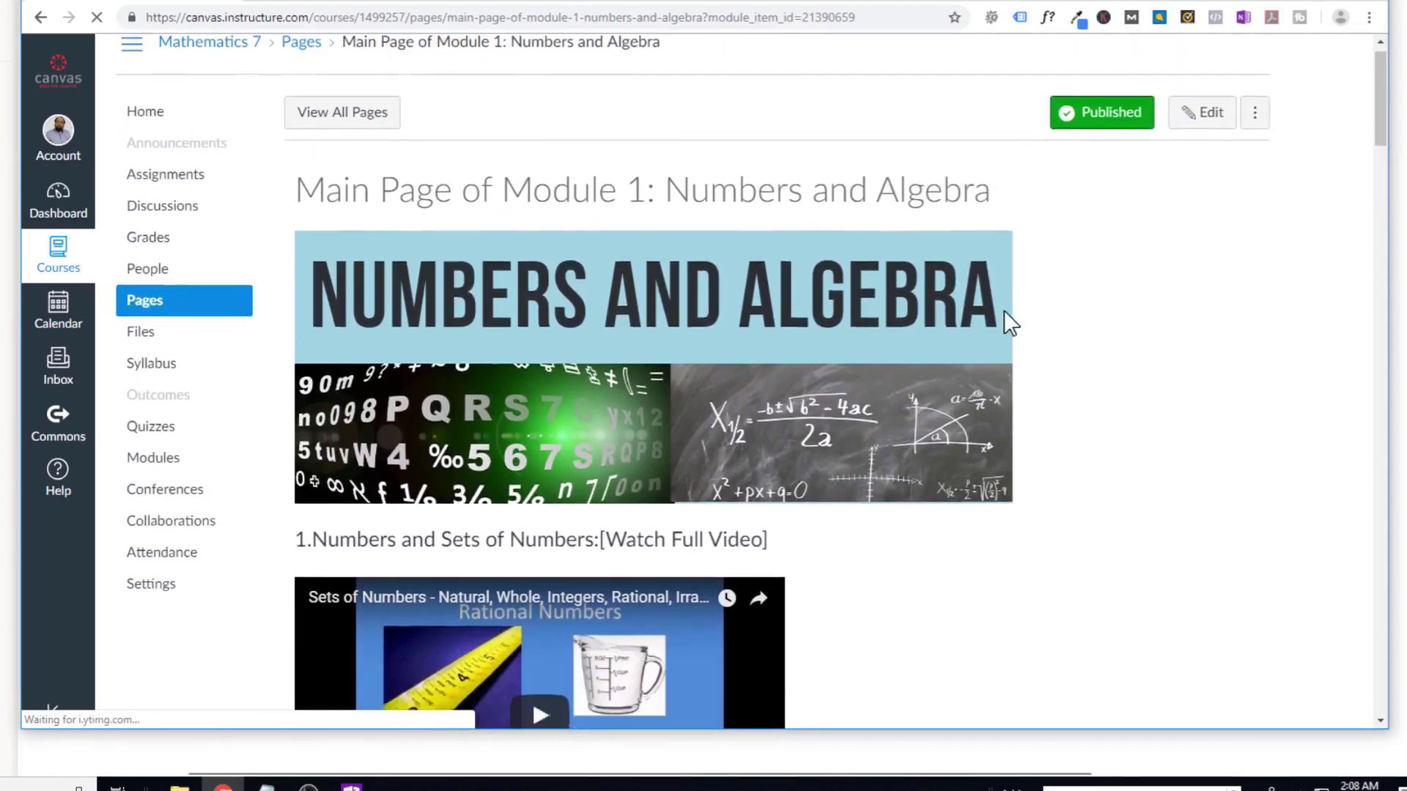
{"action": "scroll", "coordinate": [1014, 321], "scroll_direction": "down", "scroll_amount": 2}
{"action": "scroll", "coordinate": [1015, 321], "scroll_direction": "down", "scroll_amount": 2}
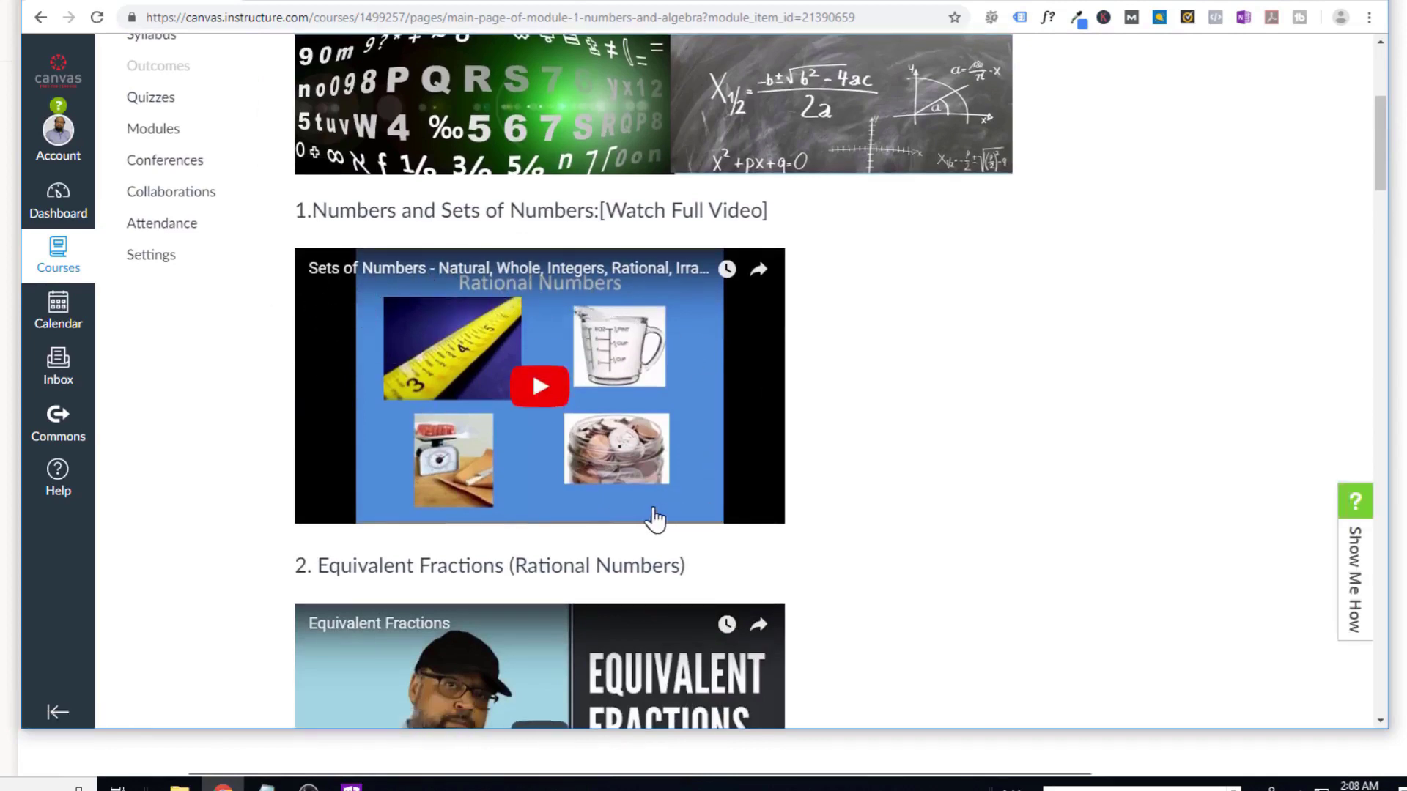
{"action": "scroll", "coordinate": [728, 517], "scroll_direction": "down", "scroll_amount": 4}
{"action": "scroll", "coordinate": [770, 417], "scroll_direction": "down", "scroll_amount": 4}
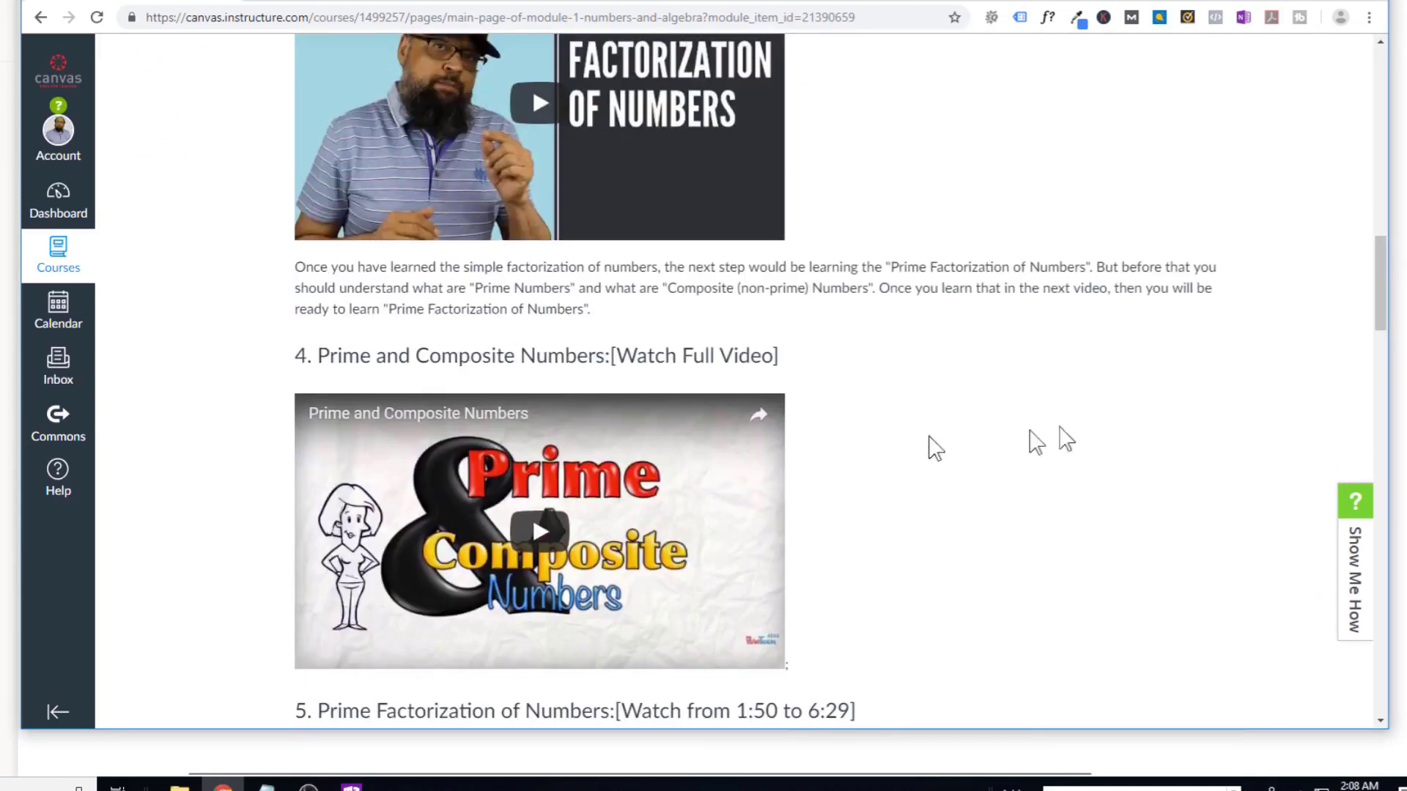
{"action": "scroll", "coordinate": [1127, 424], "scroll_direction": "down", "scroll_amount": 1}
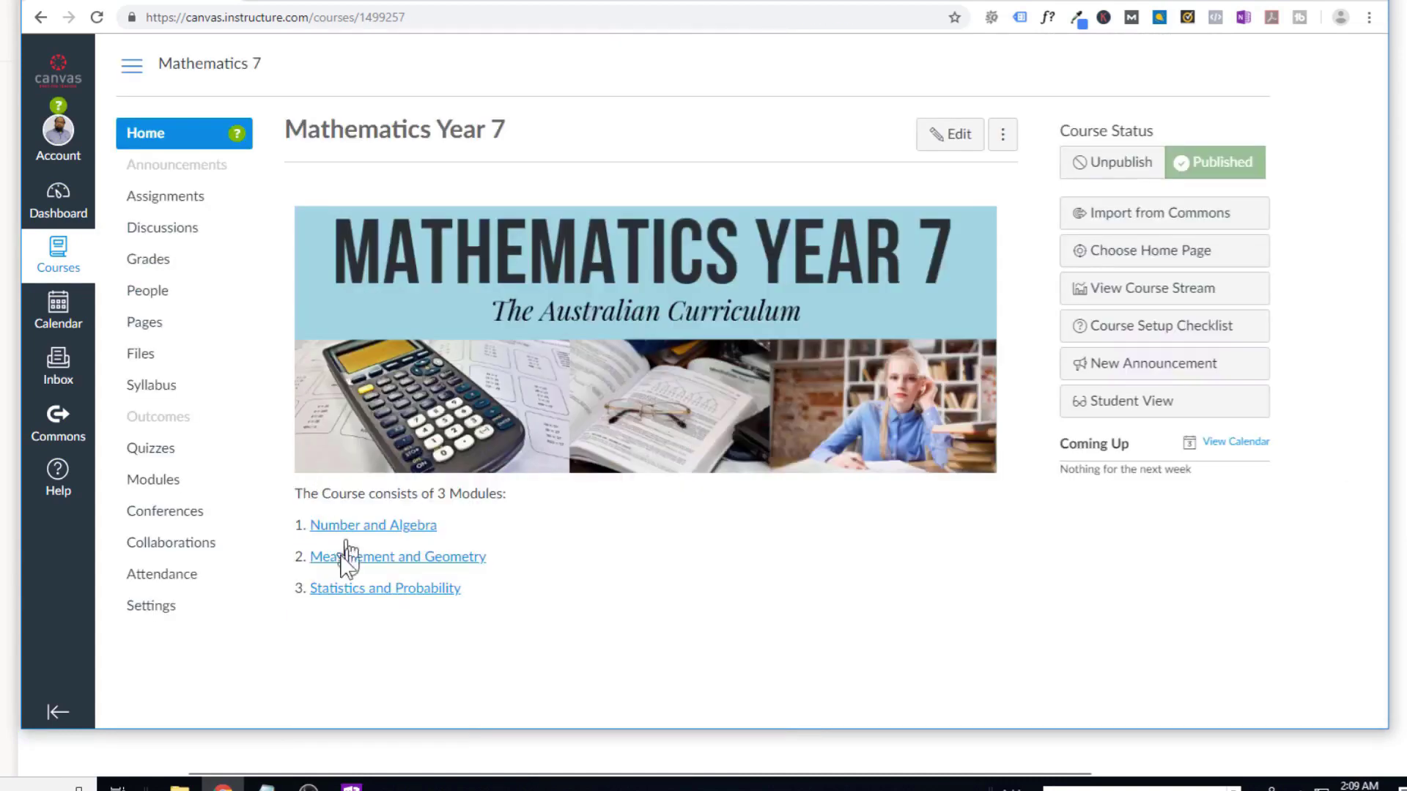
- Scroll through the Mathematics 7 Course Details tab in Settings and back to the top
{"action": "left_click", "coordinate": [150, 605]}
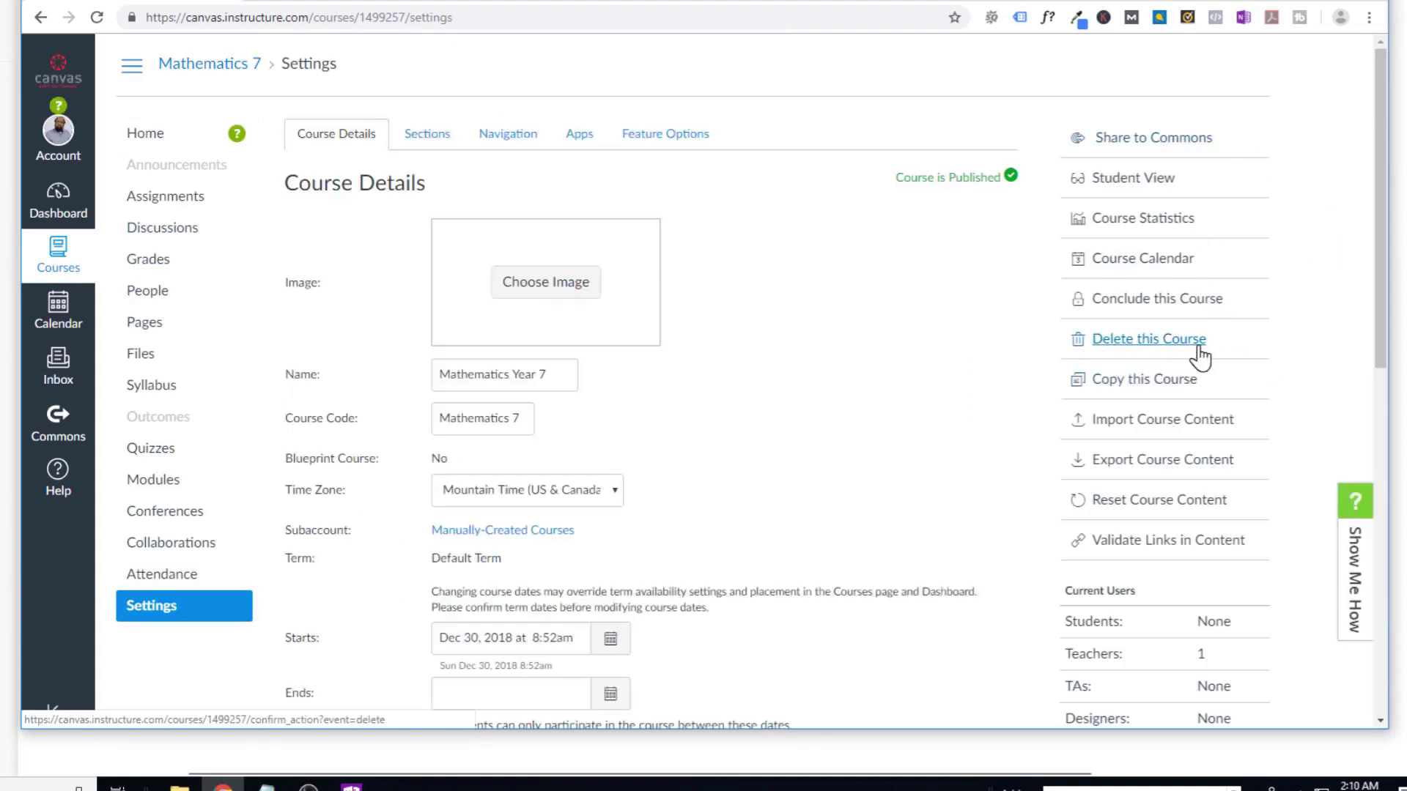
{"action": "scroll", "coordinate": [1201, 353], "scroll_direction": "down", "scroll_amount": 5}
{"action": "scroll", "coordinate": [386, 264], "scroll_direction": "down", "scroll_amount": 3}
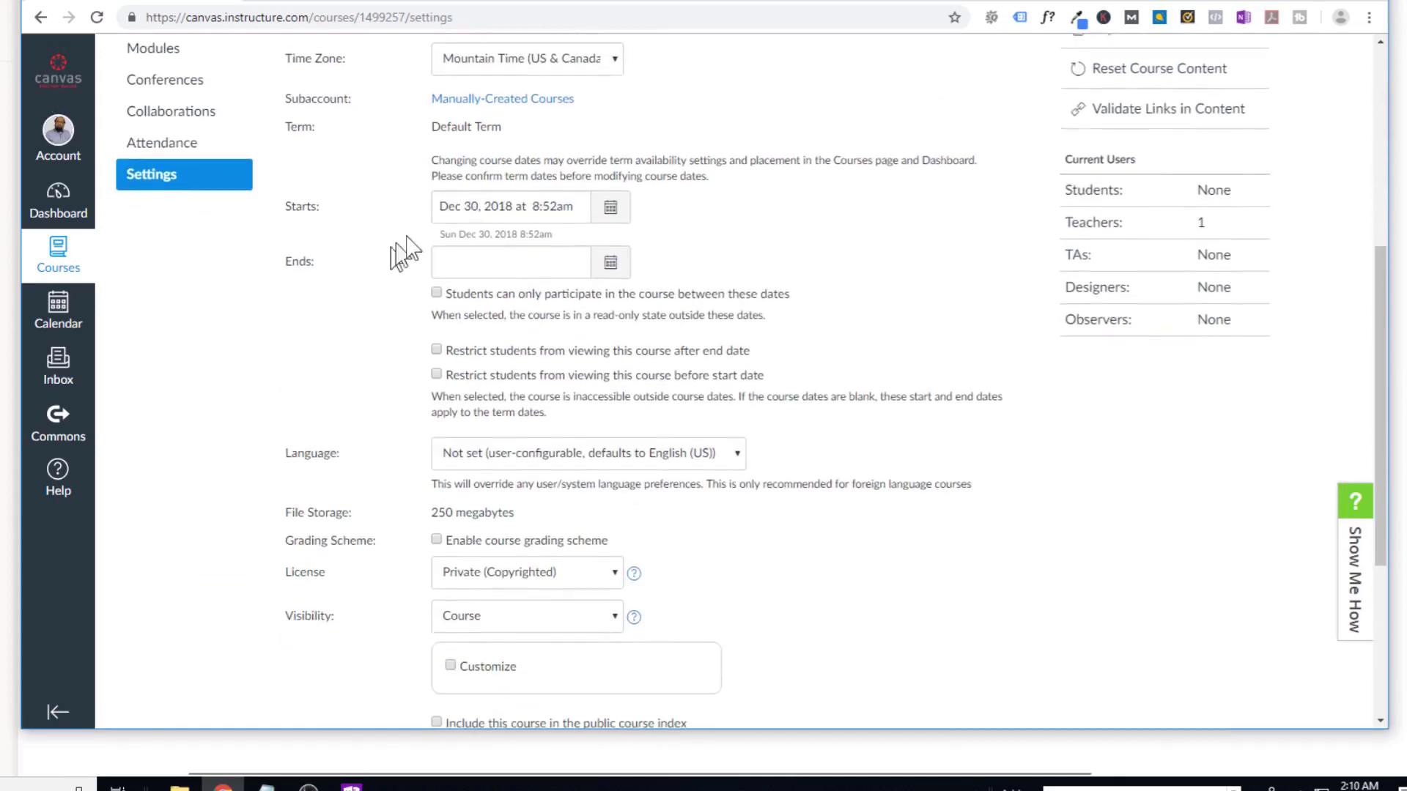
{"action": "scroll", "coordinate": [670, 364], "scroll_direction": "down", "scroll_amount": 5}
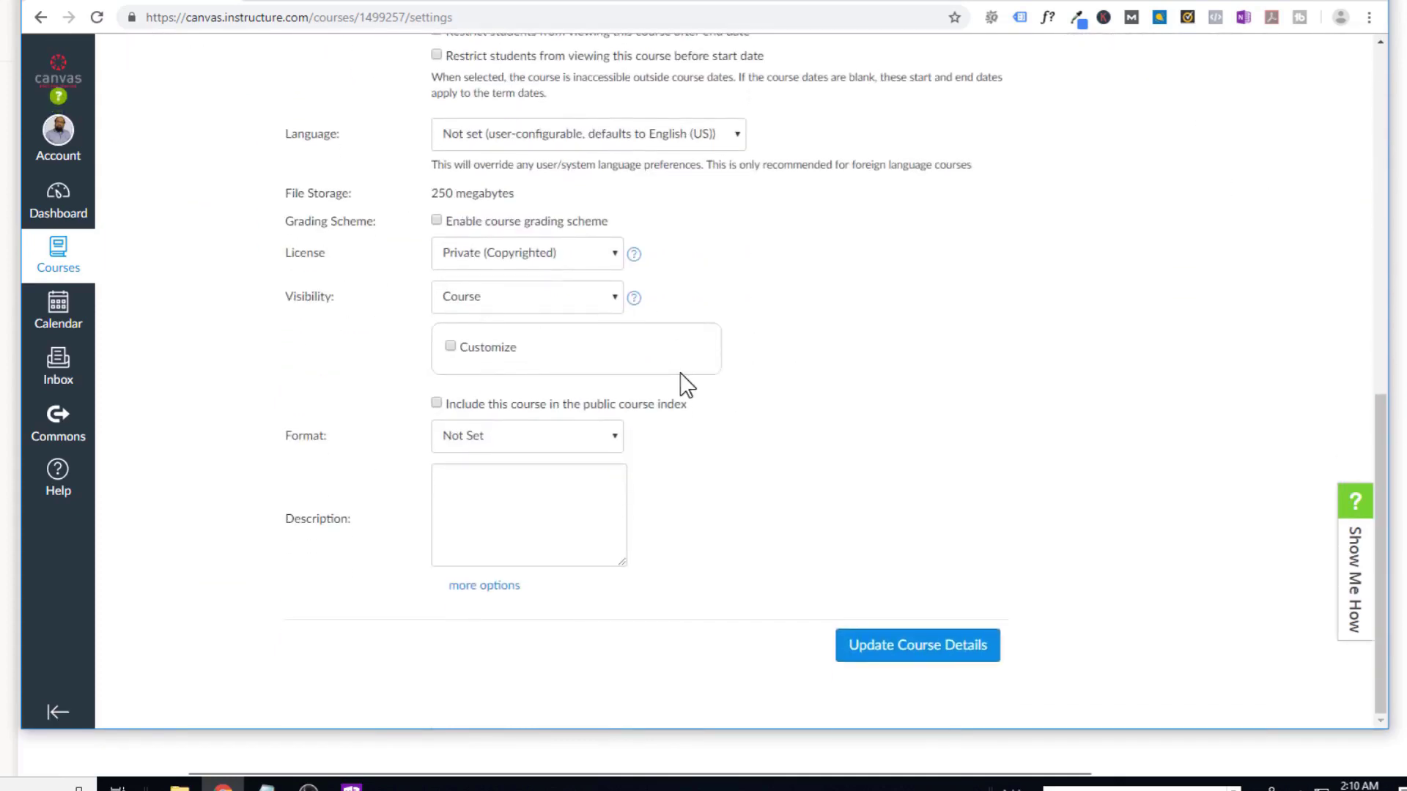
{"action": "scroll", "coordinate": [682, 380], "scroll_direction": "up", "scroll_amount": 4}
{"action": "scroll", "coordinate": [681, 382], "scroll_direction": "up", "scroll_amount": 2}
{"action": "scroll", "coordinate": [682, 383], "scroll_direction": "up", "scroll_amount": 6}
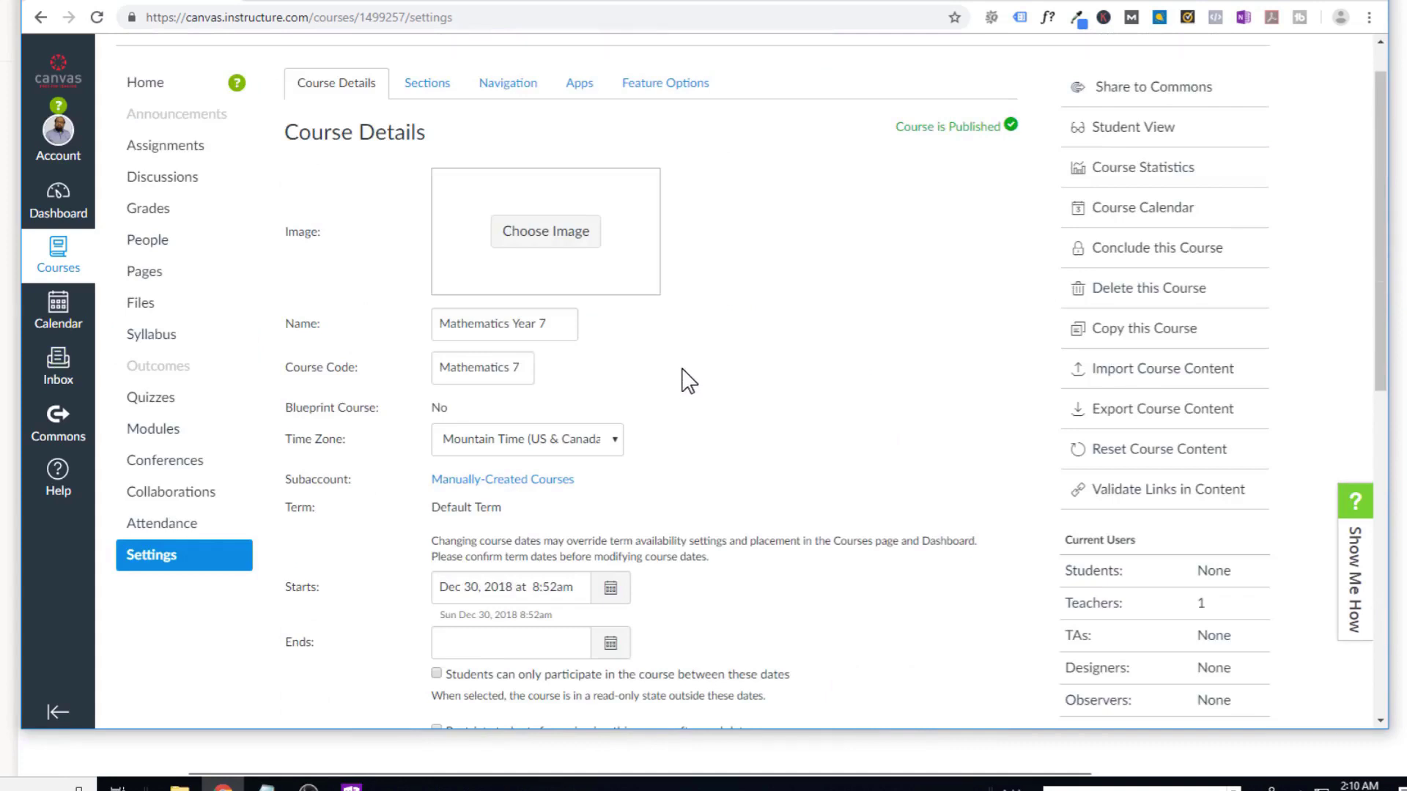
{"action": "scroll", "coordinate": [681, 379], "scroll_direction": "up", "scroll_amount": 1}
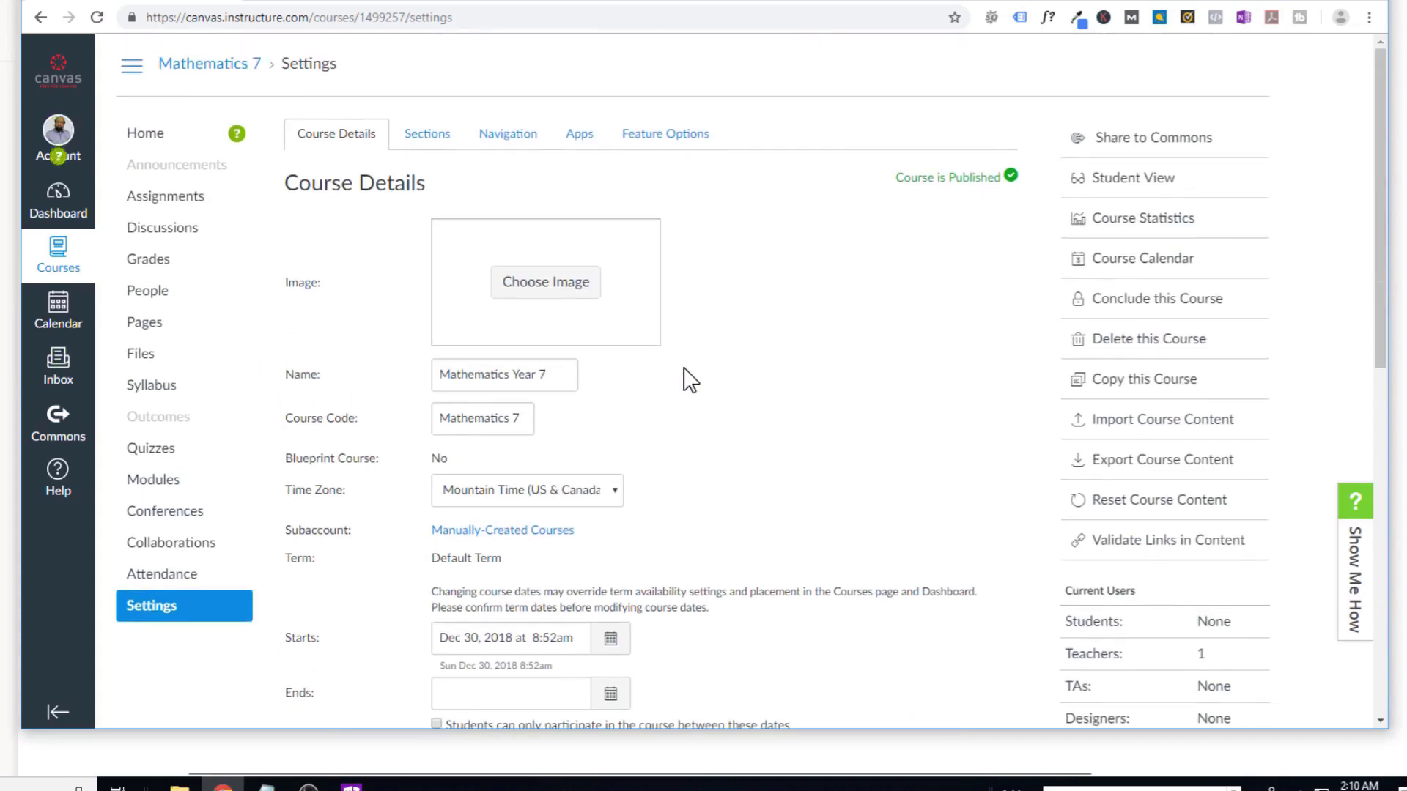